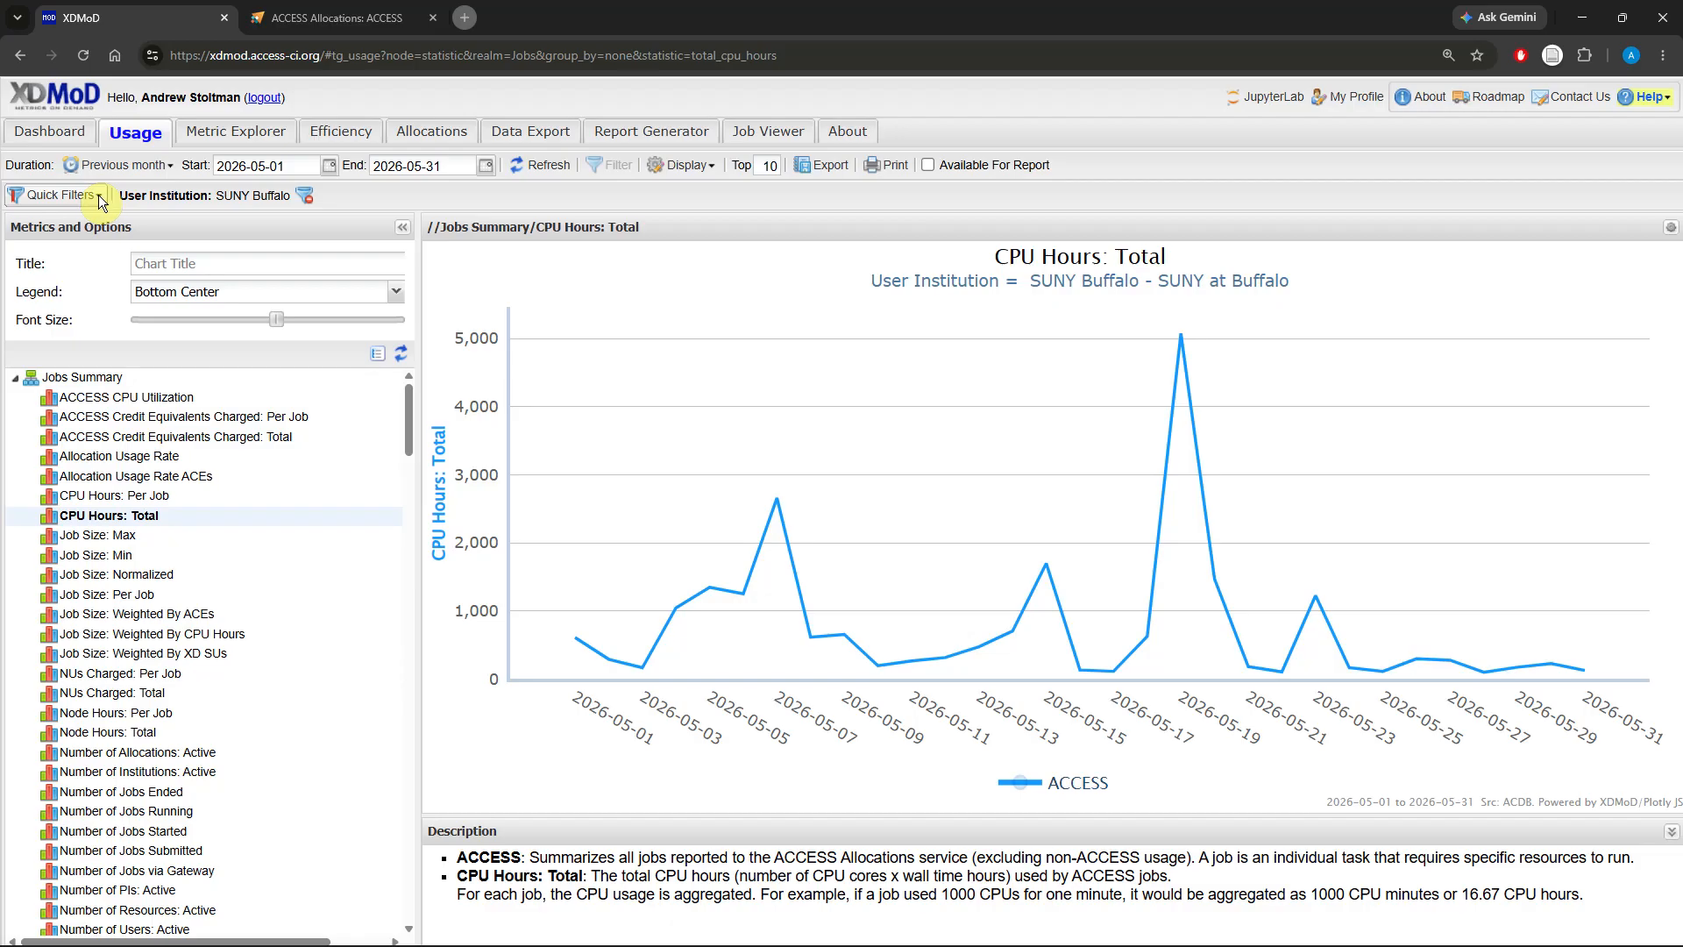
# Step: Remove and reapply the SUNY Buffalo user institution quick filter to compare the CPU Hours: Total charts
pyautogui.click(100, 196)
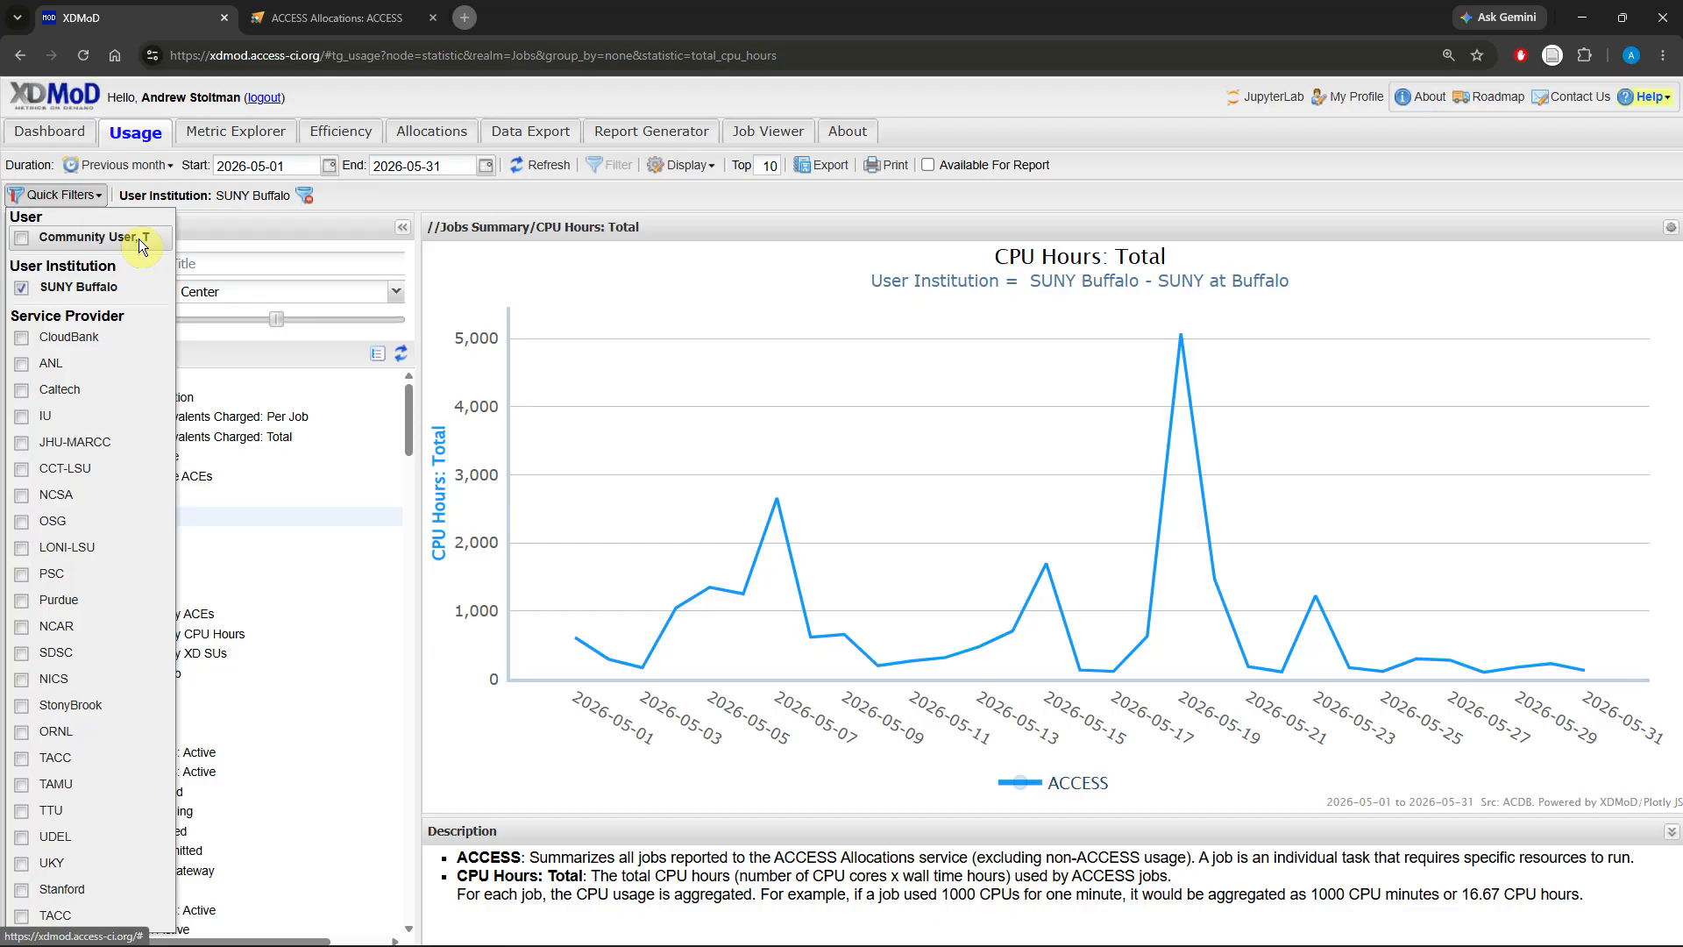
pyautogui.click(344, 207)
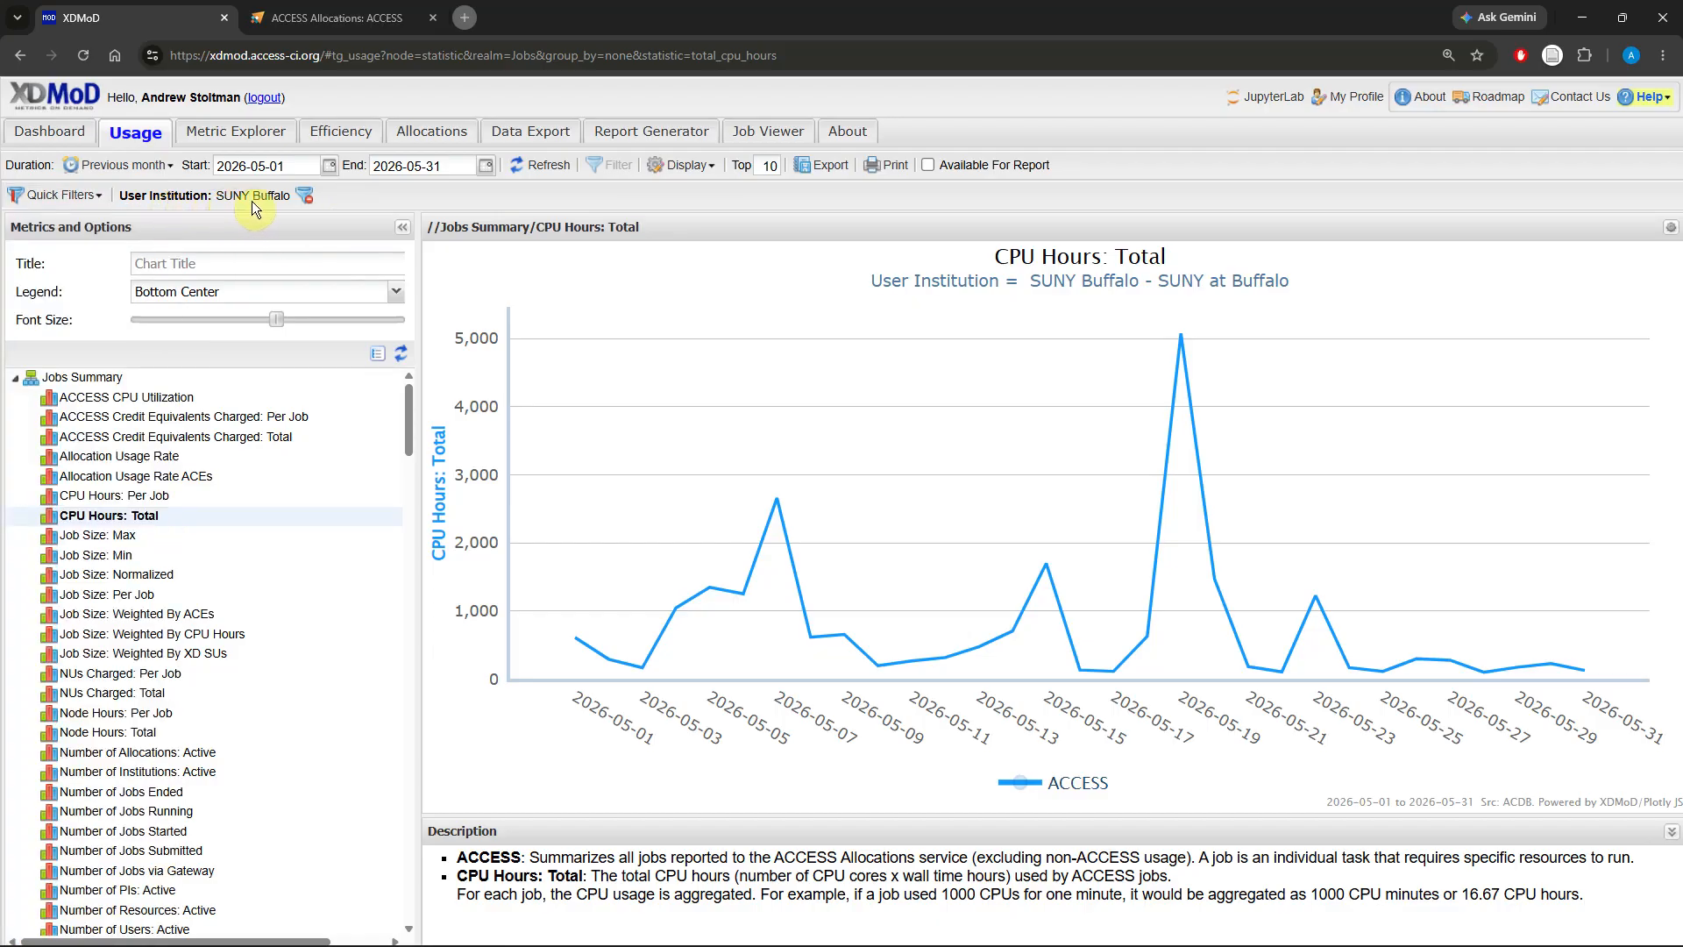
pyautogui.click(309, 194)
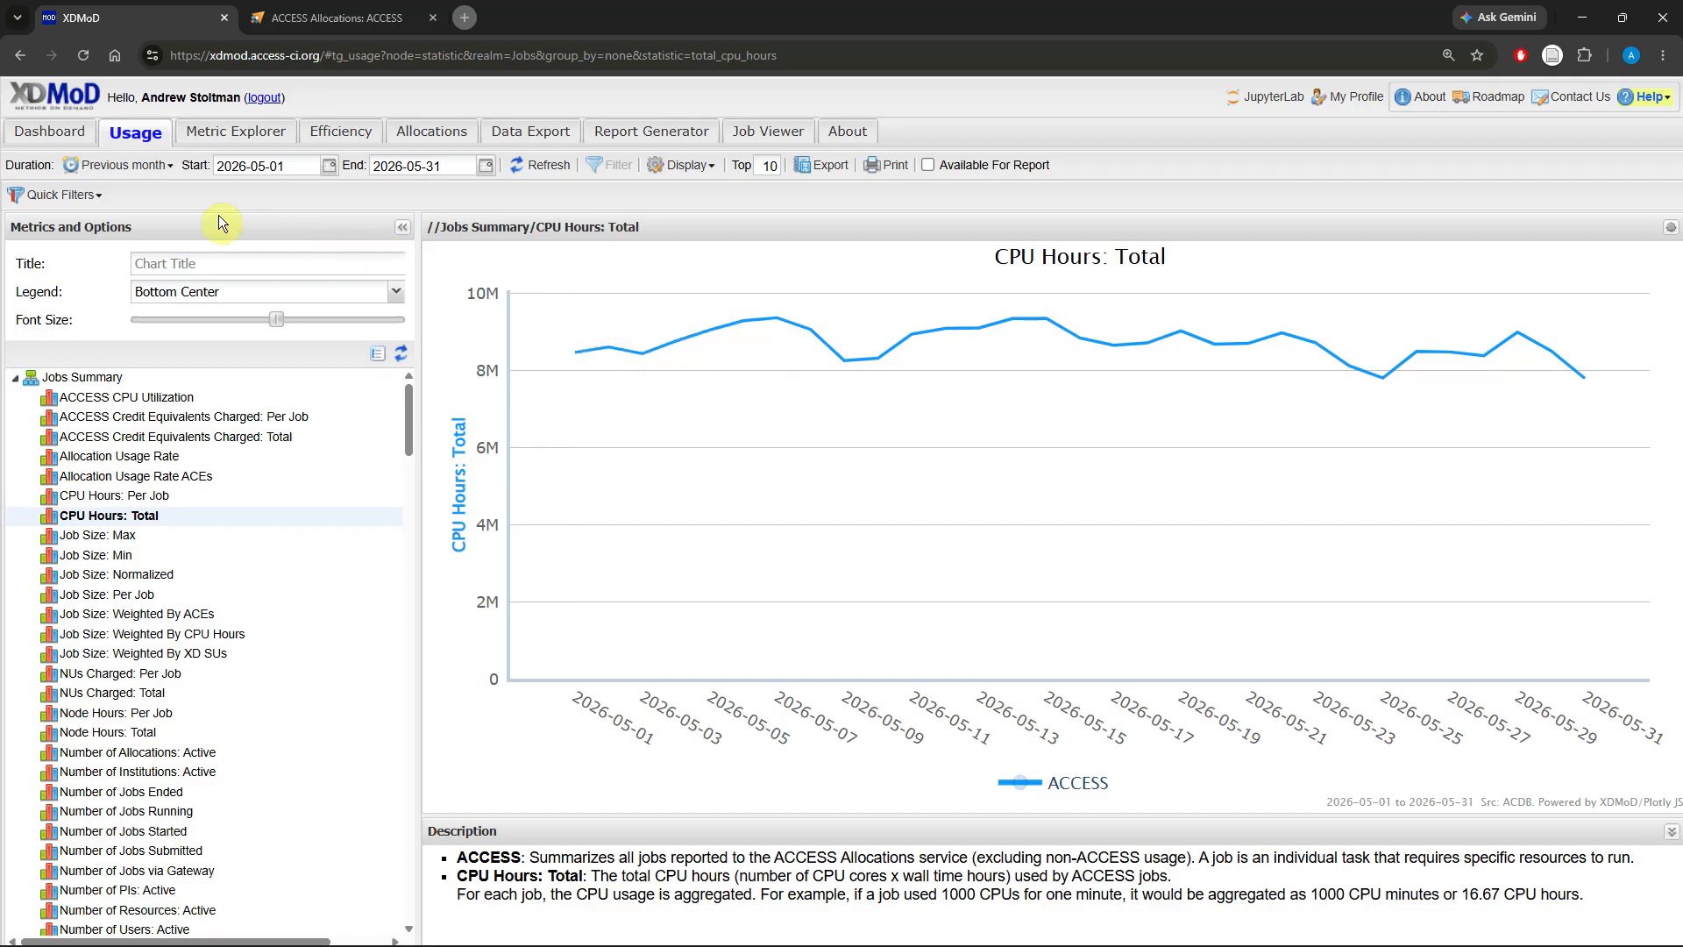
pyautogui.click(103, 199)
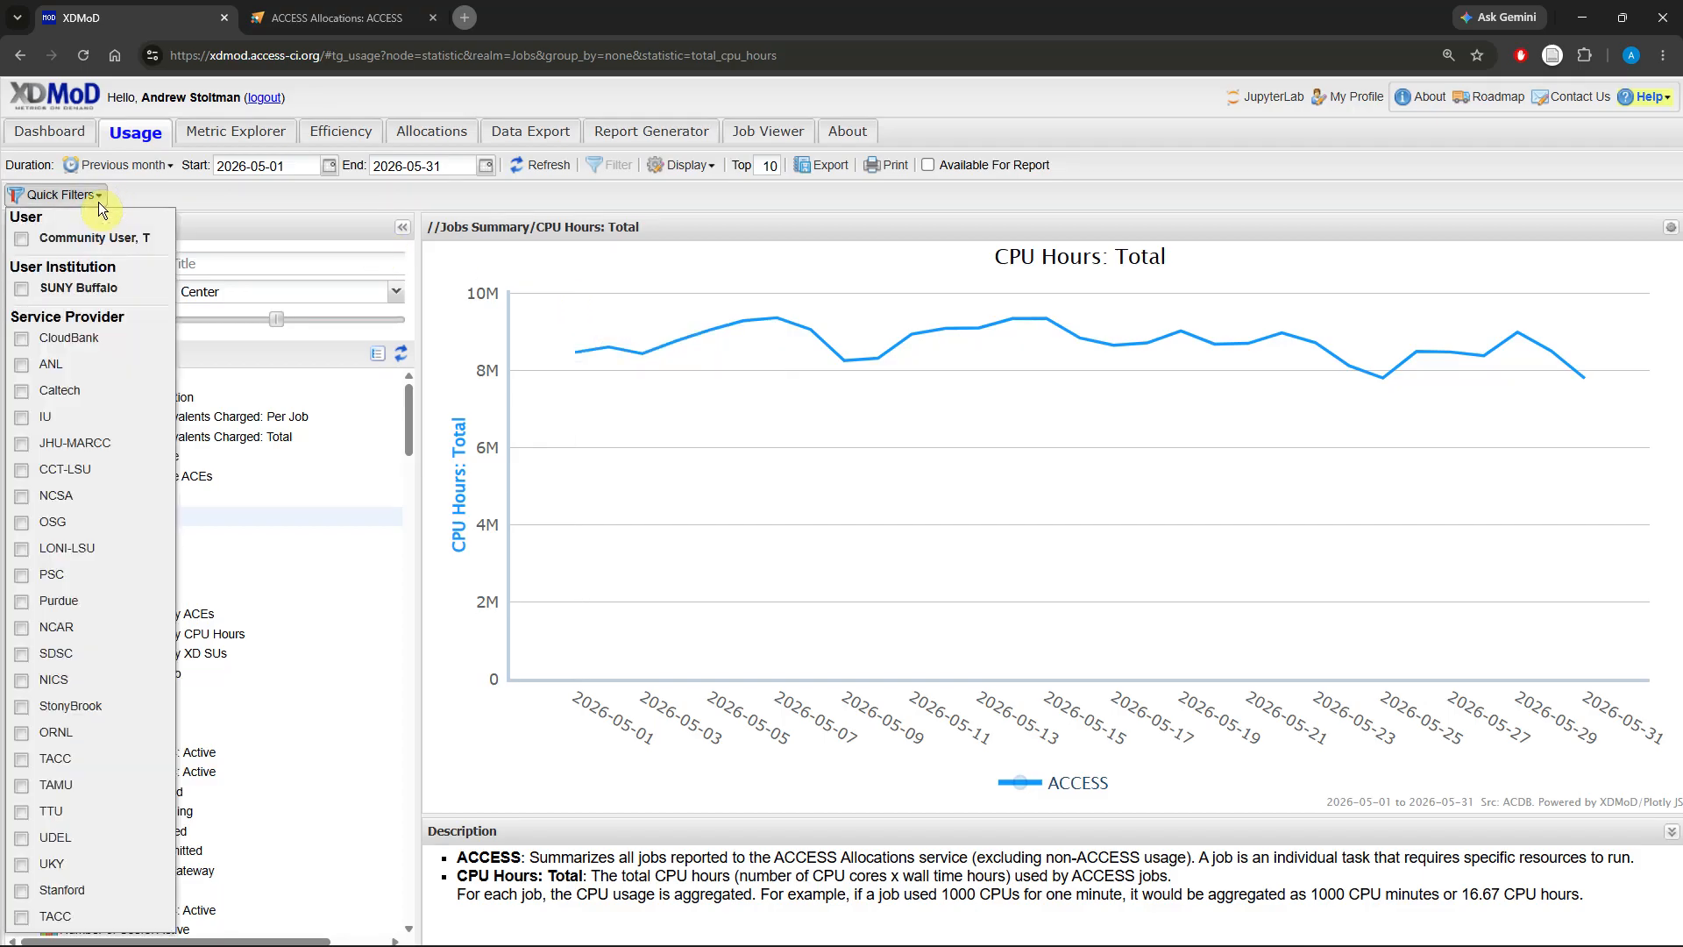
pyautogui.click(109, 289)
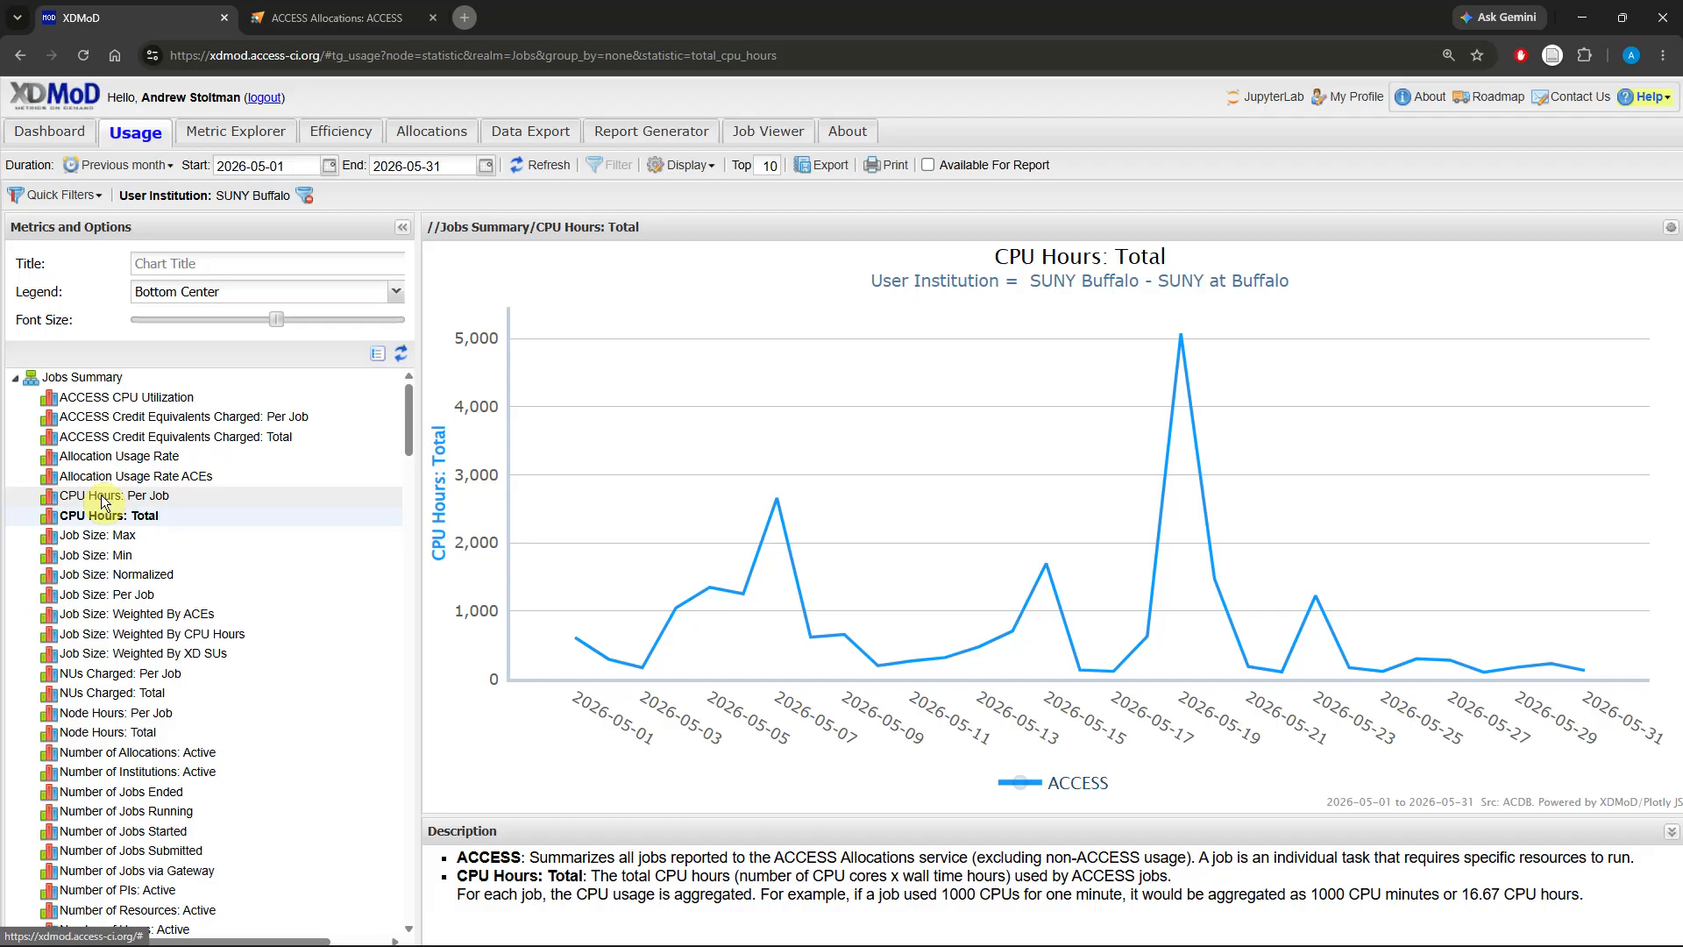
# Step: Display CPU Hours: Total grouped by Field of Science
pyautogui.scroll(-12, 102, 502)
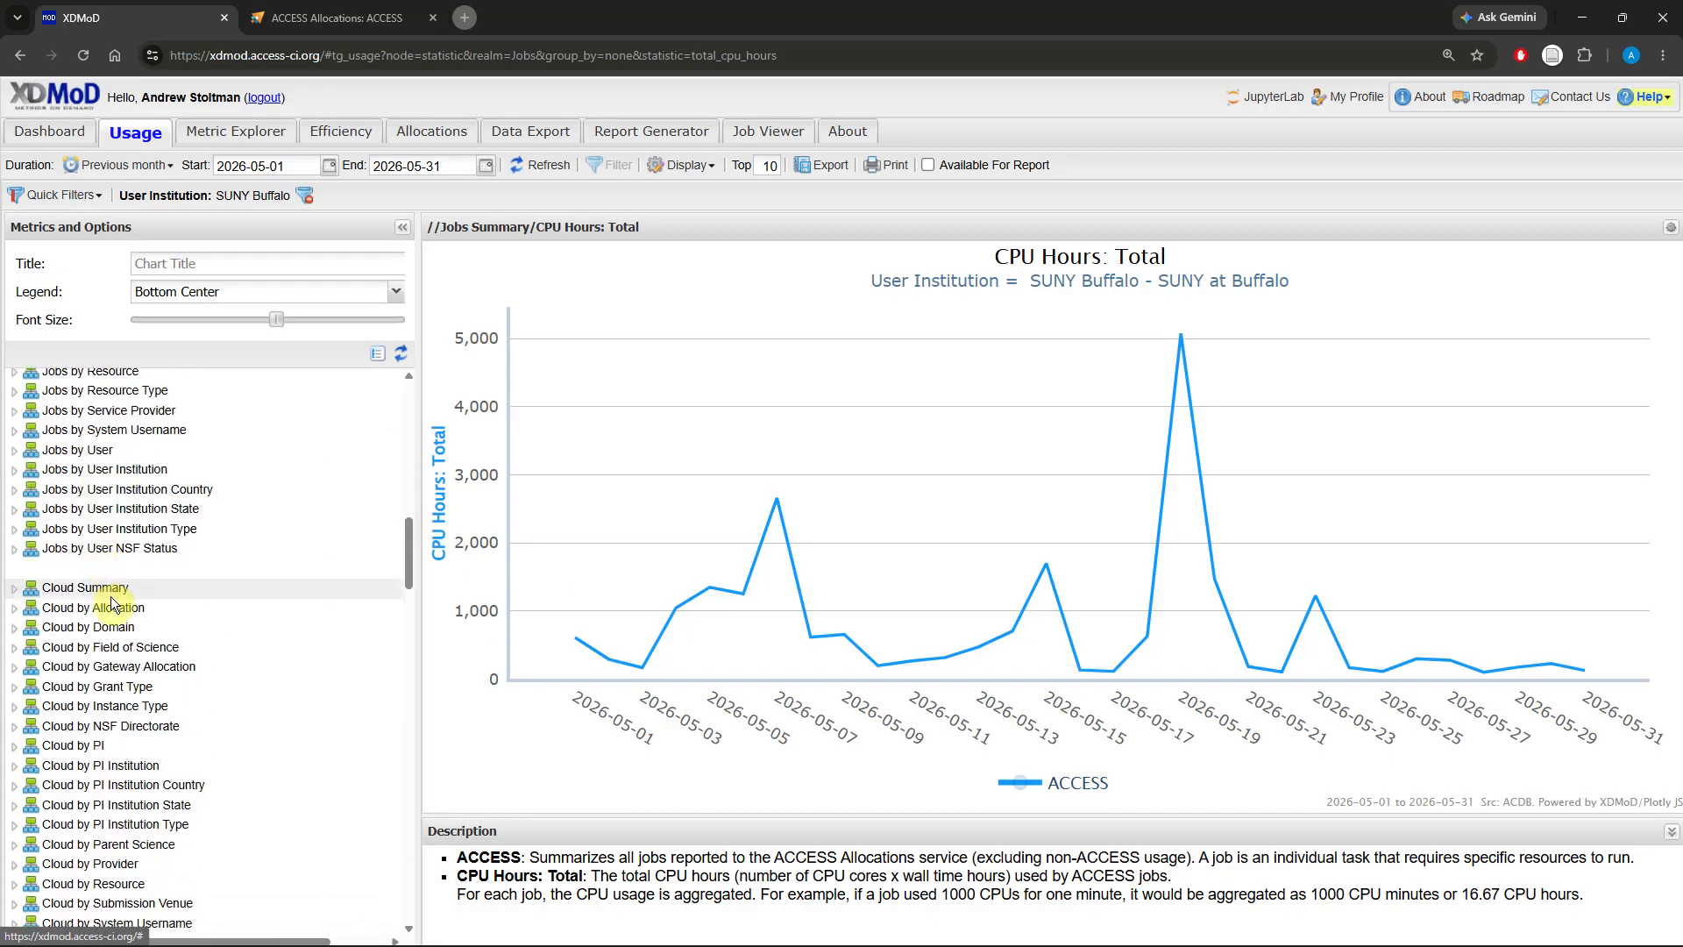
pyautogui.scroll(-1, 101, 603)
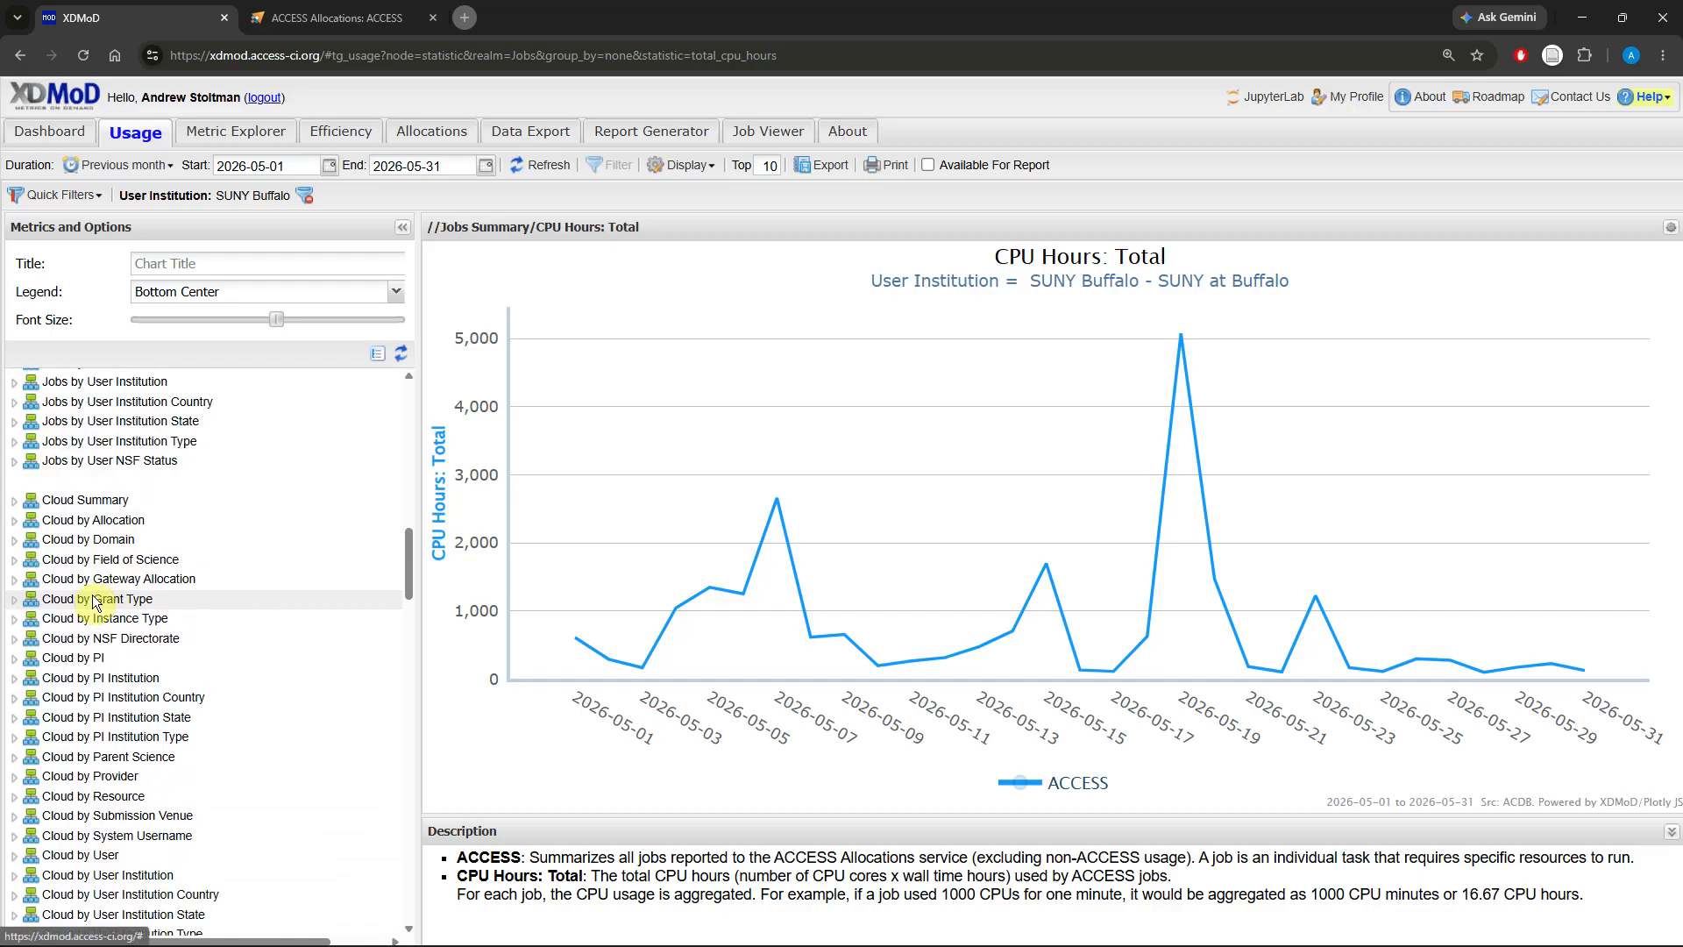
pyautogui.scroll(4, 94, 599)
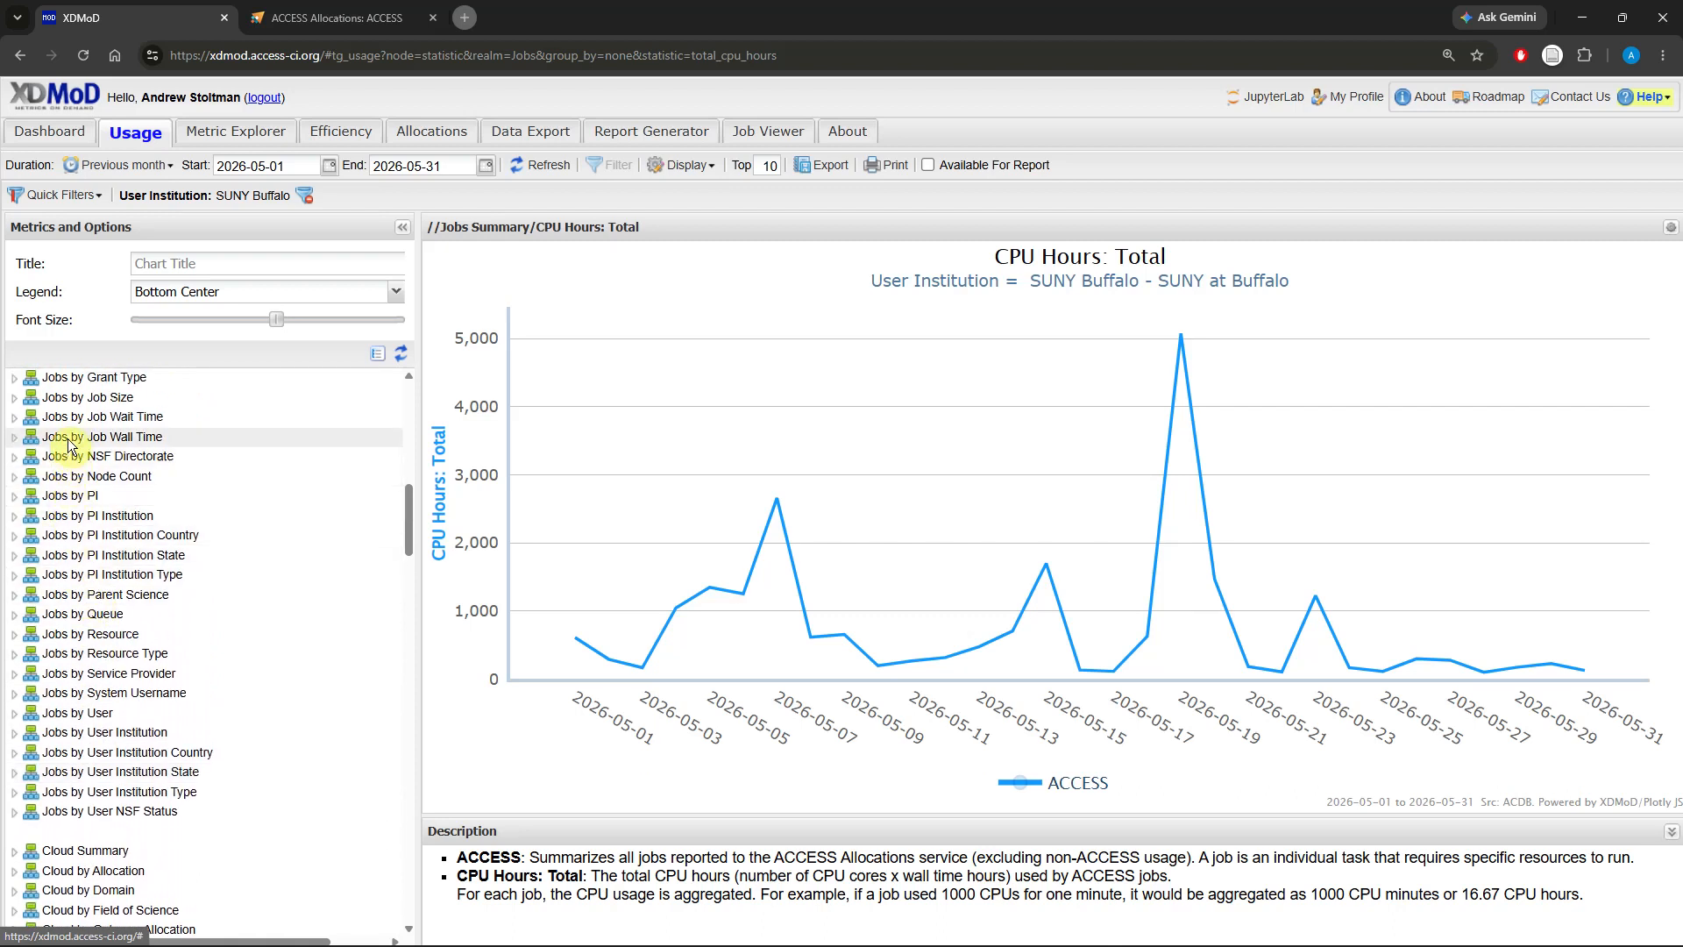
pyautogui.scroll(1, 68, 427)
pyautogui.scroll(5, 68, 427)
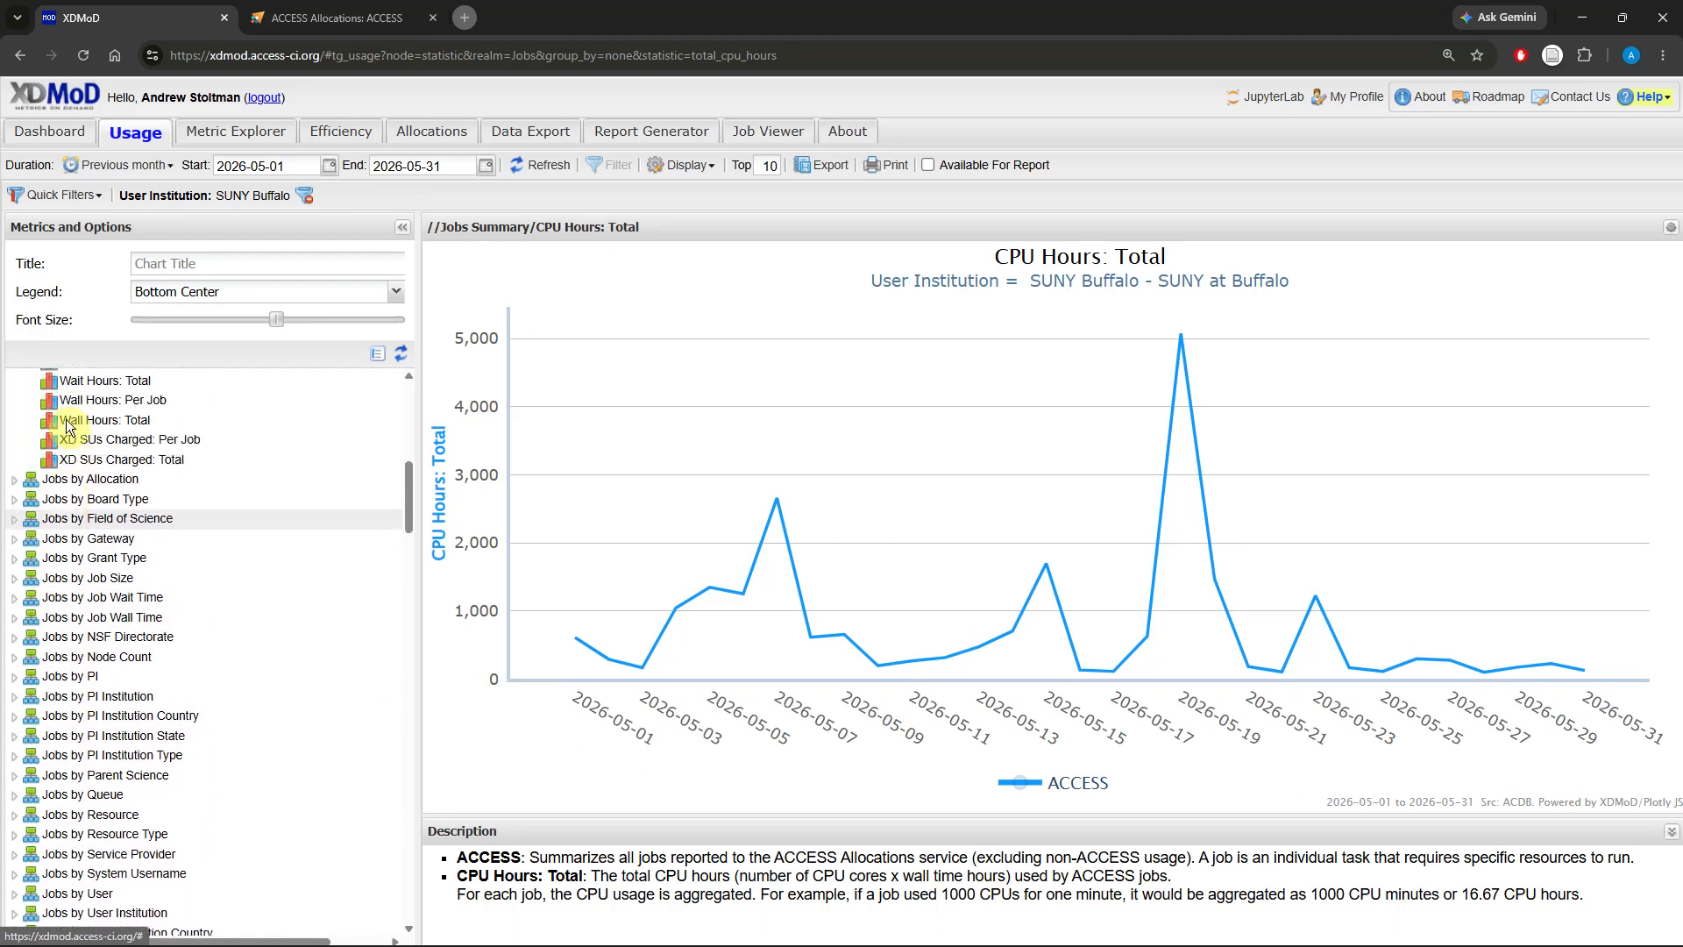
pyautogui.scroll(3, 97, 526)
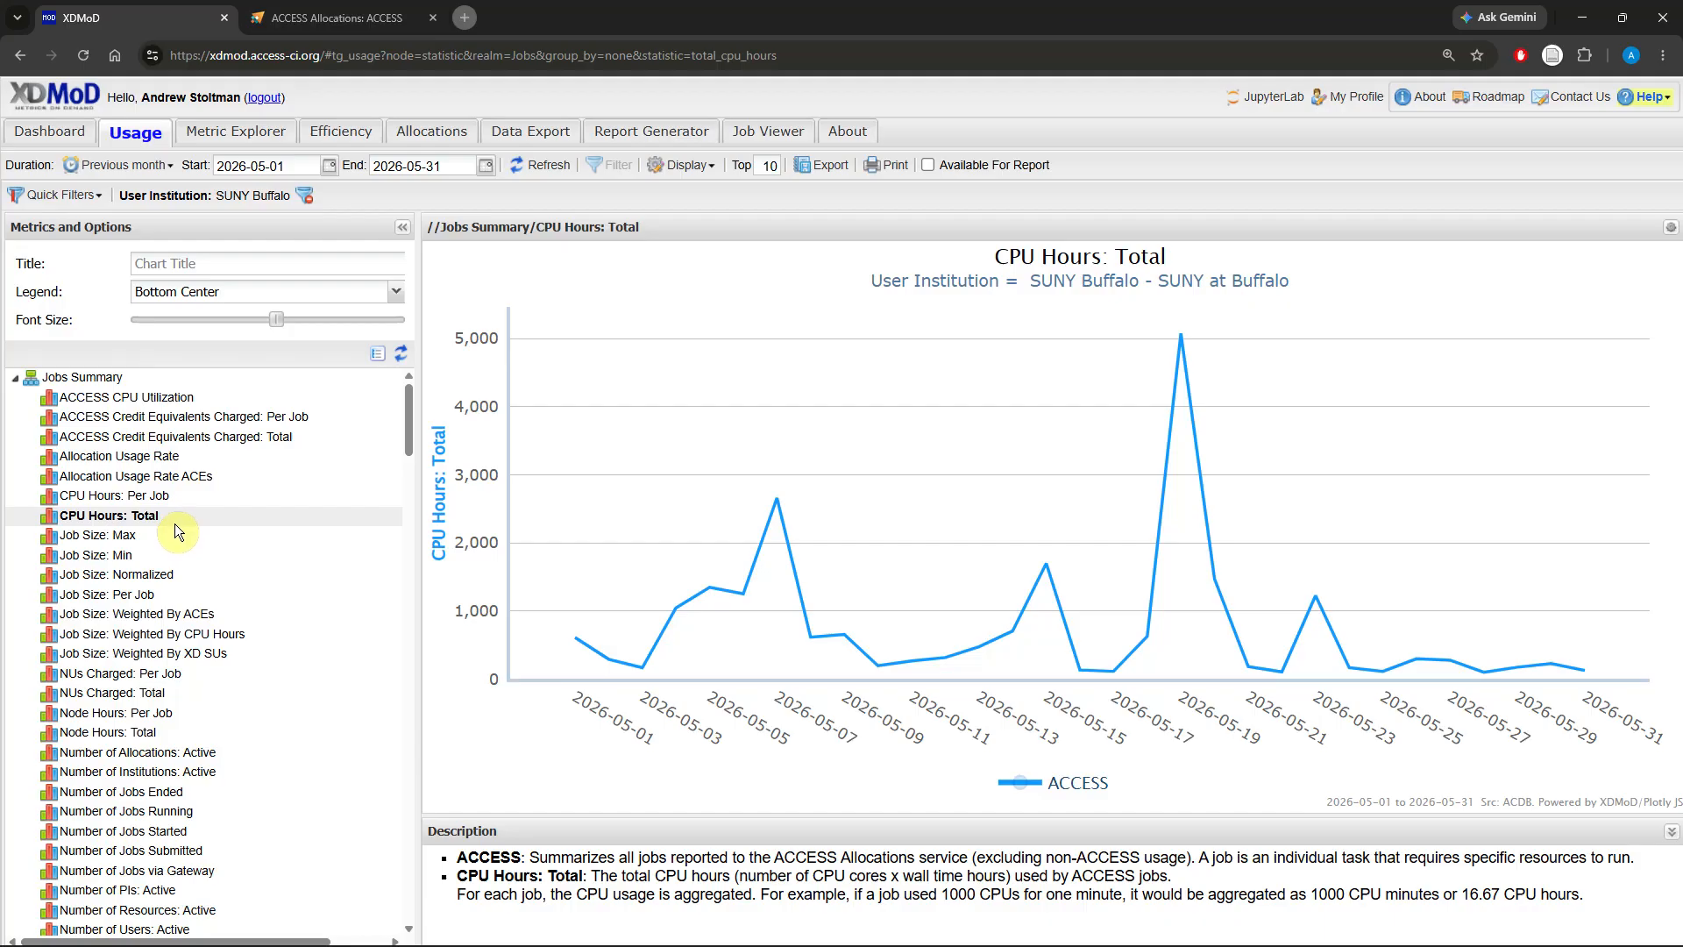
pyautogui.click(18, 381)
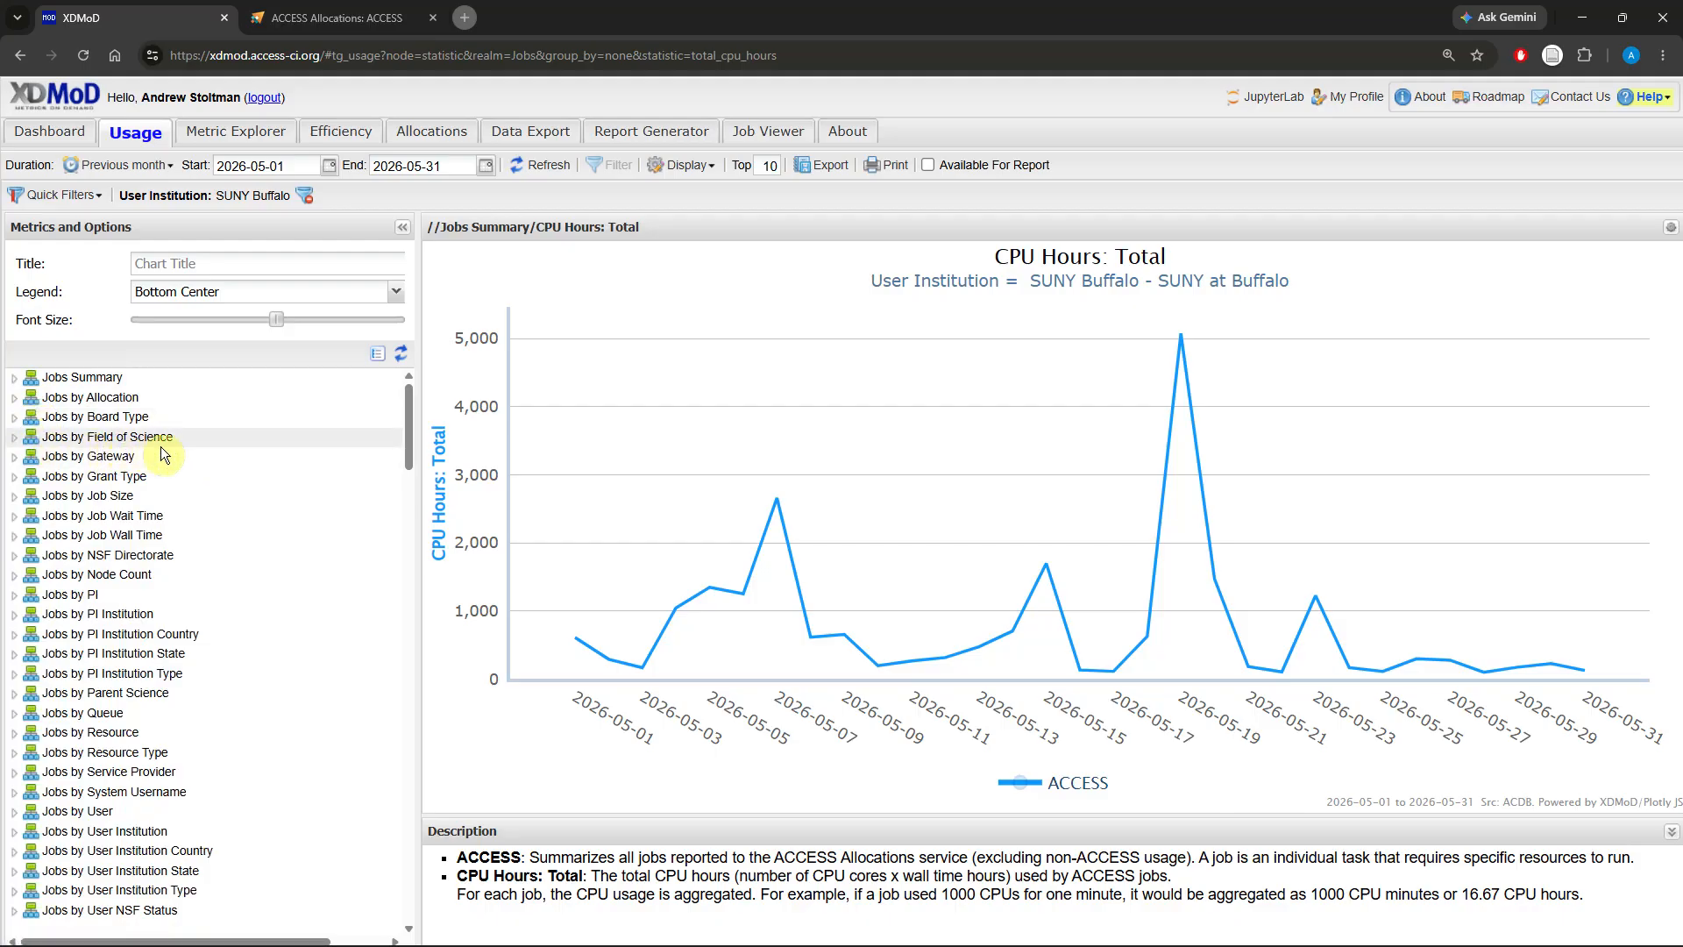
pyautogui.click(15, 438)
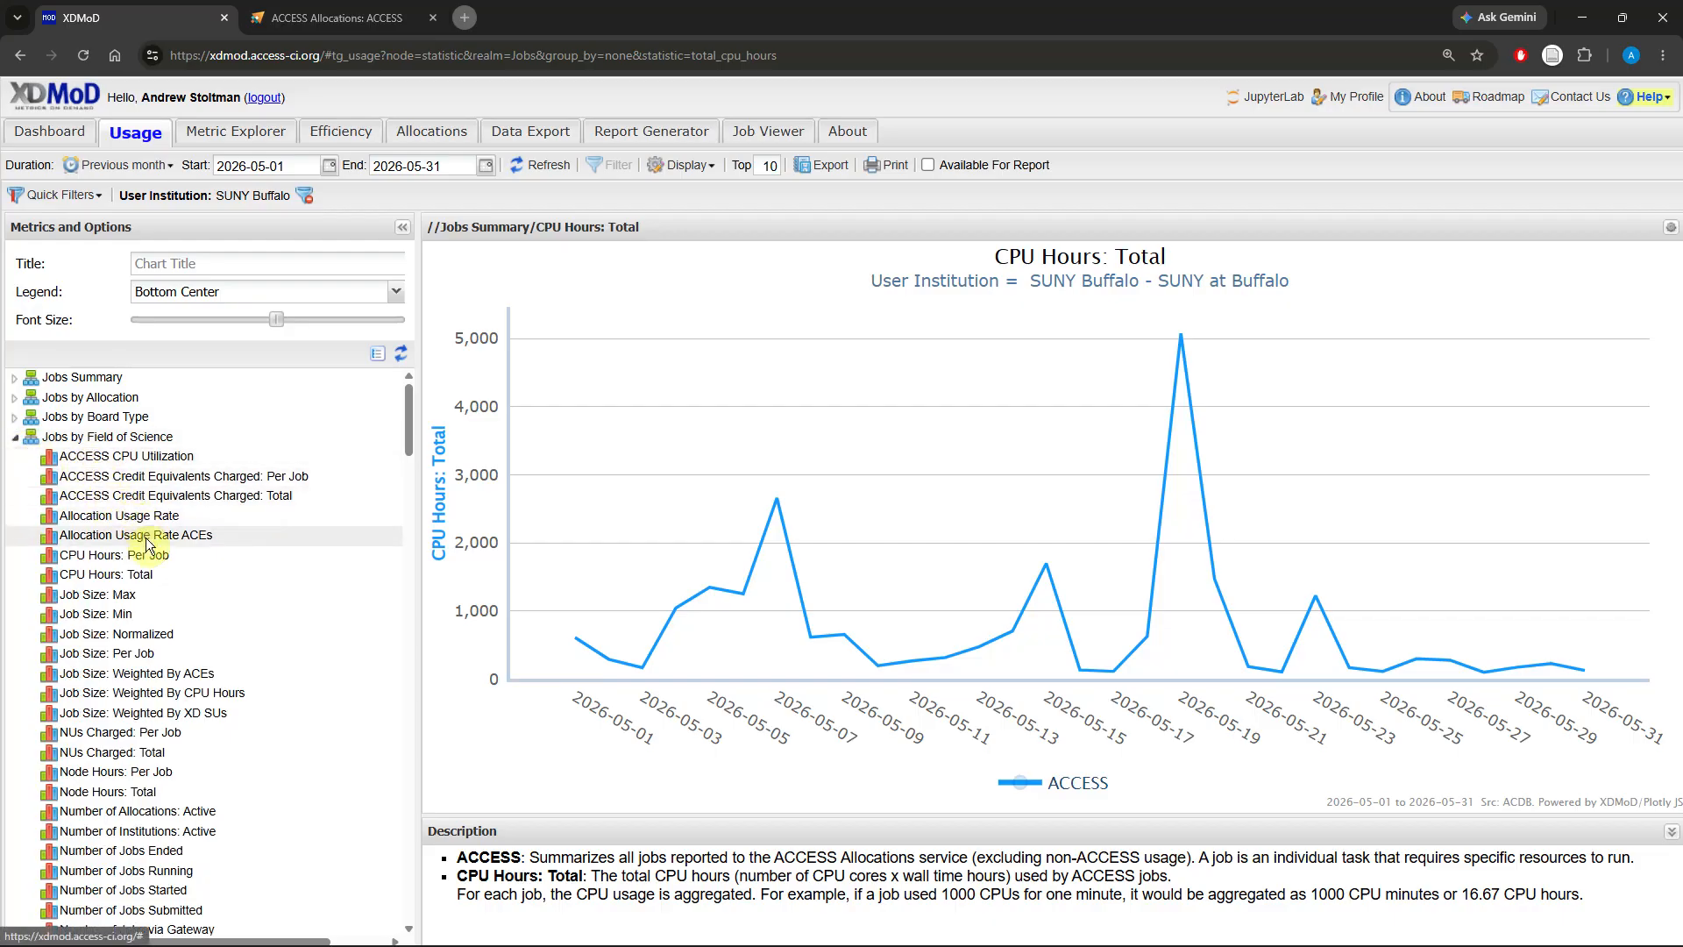
pyautogui.click(153, 576)
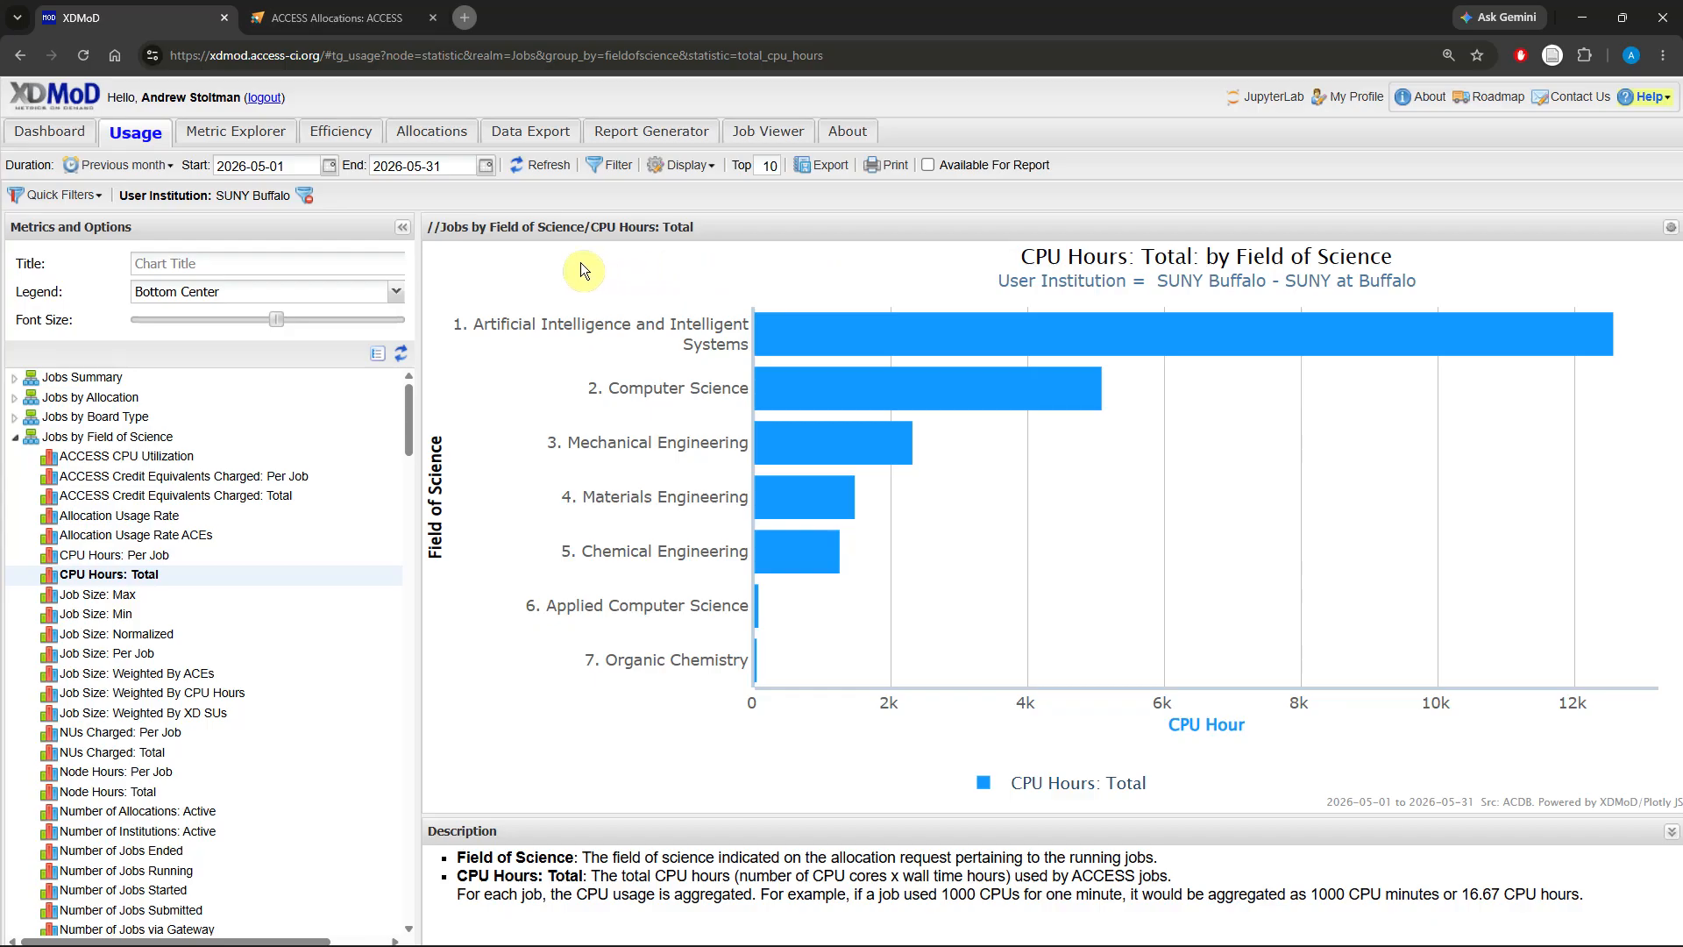
# Step: Set the chart duration to Previous year
pyautogui.click(138, 170)
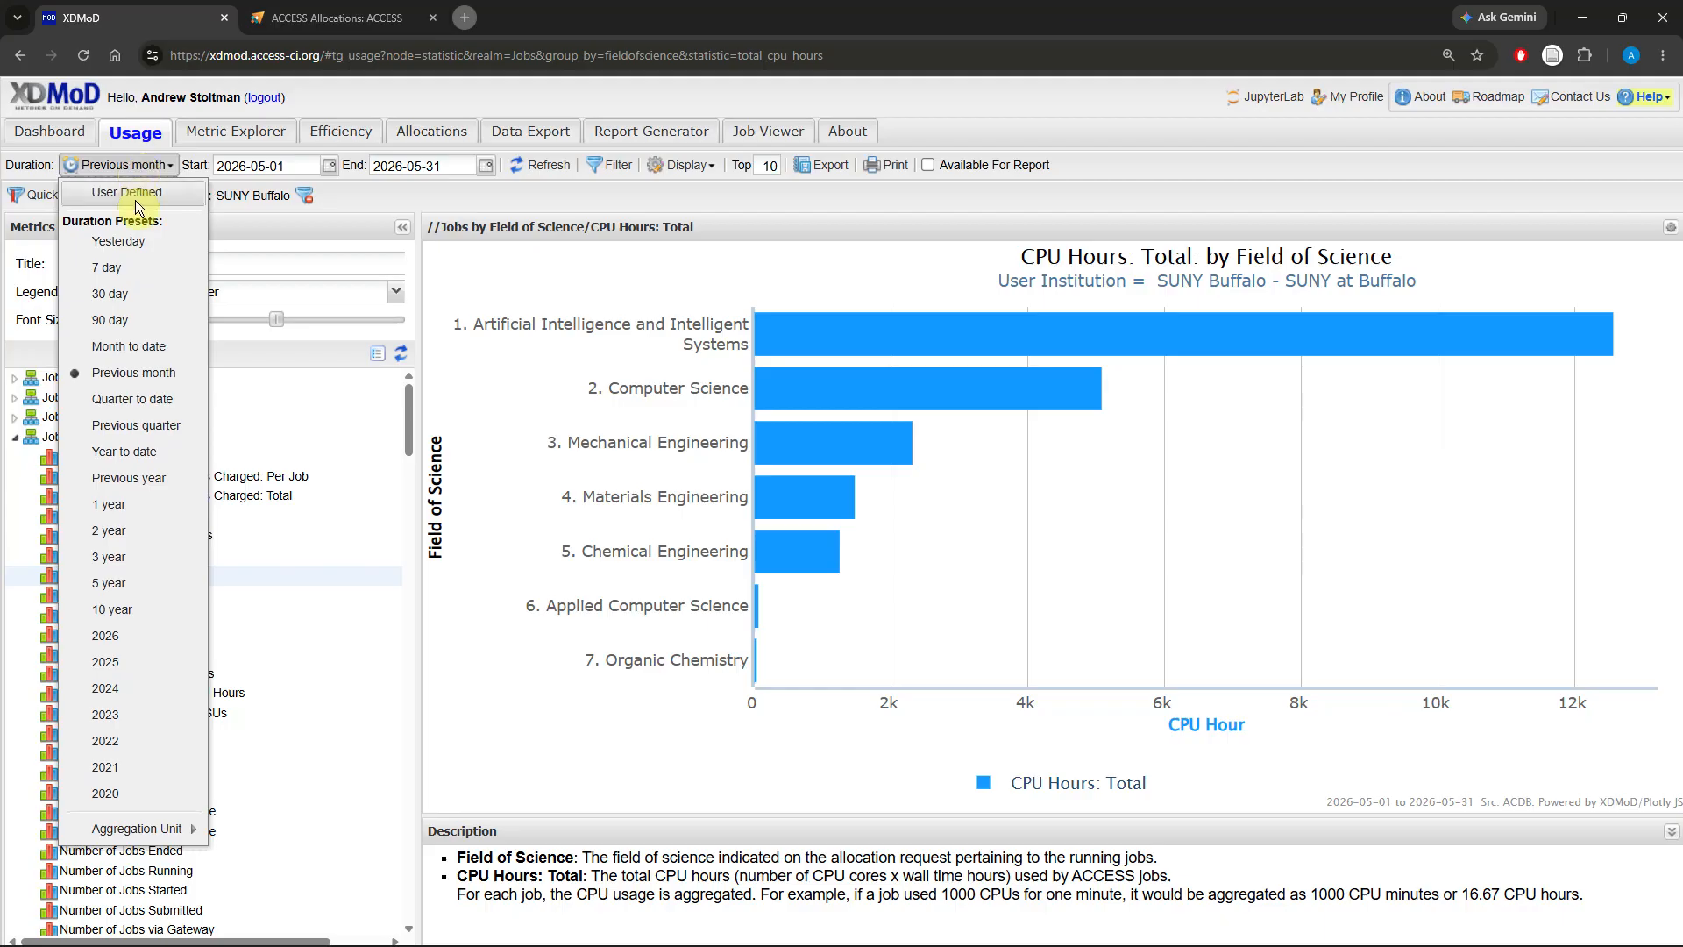
pyautogui.click(156, 481)
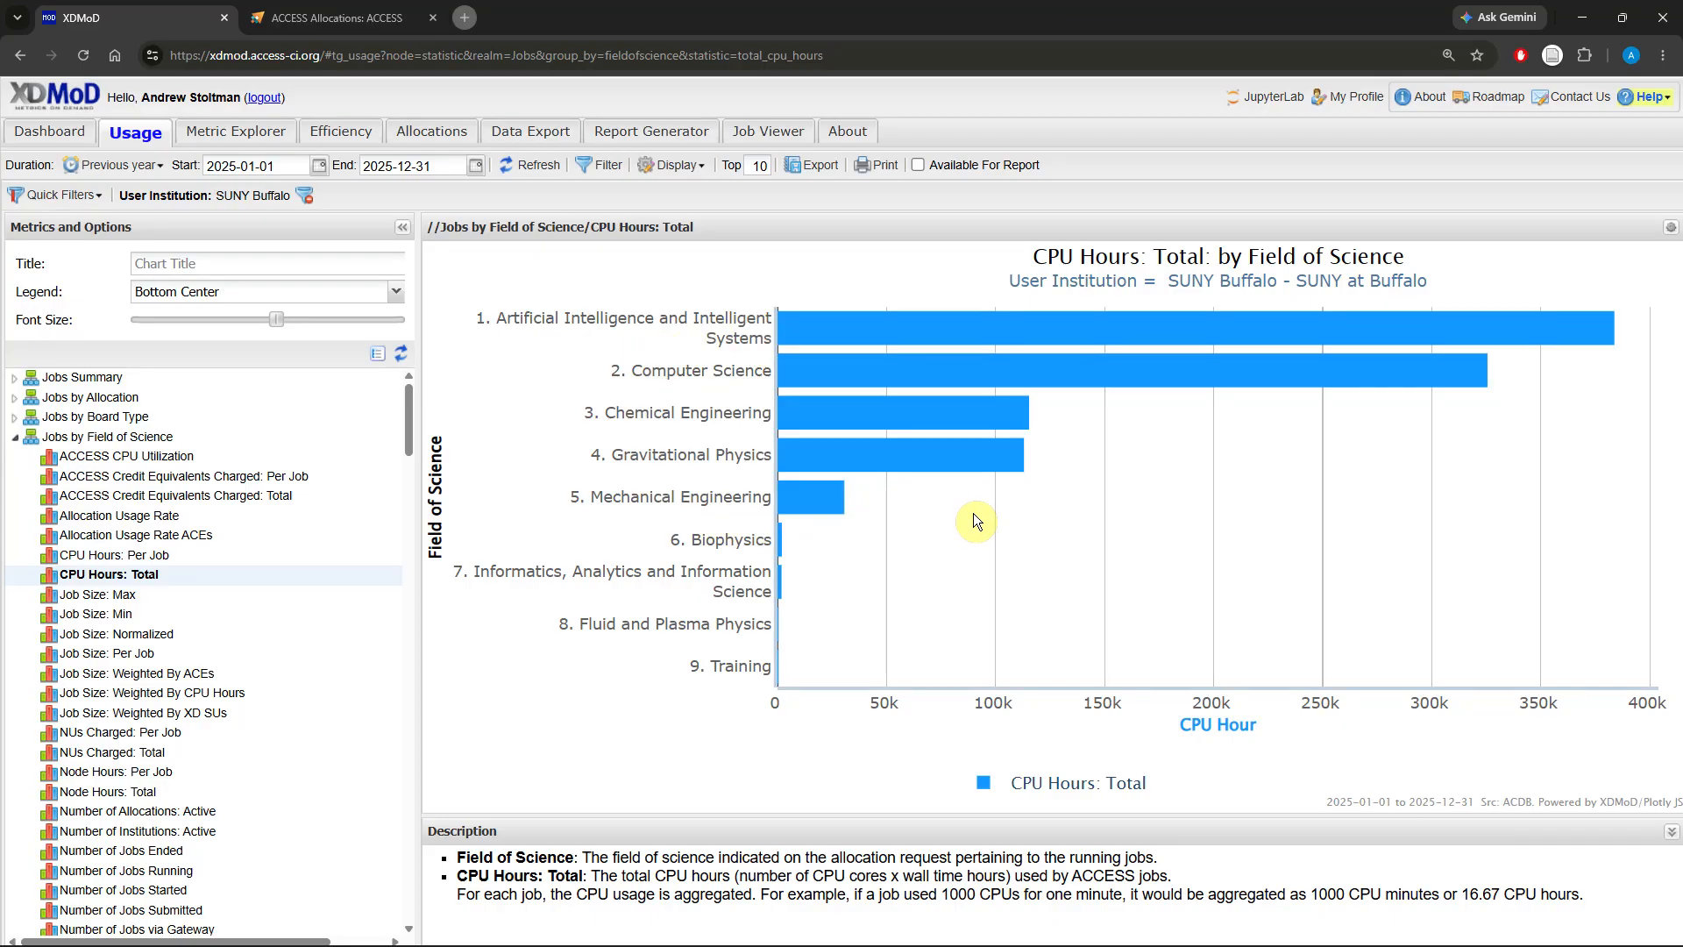
# Step: Drill down the Computer Science bar by Allocation
pyautogui.click(906, 375)
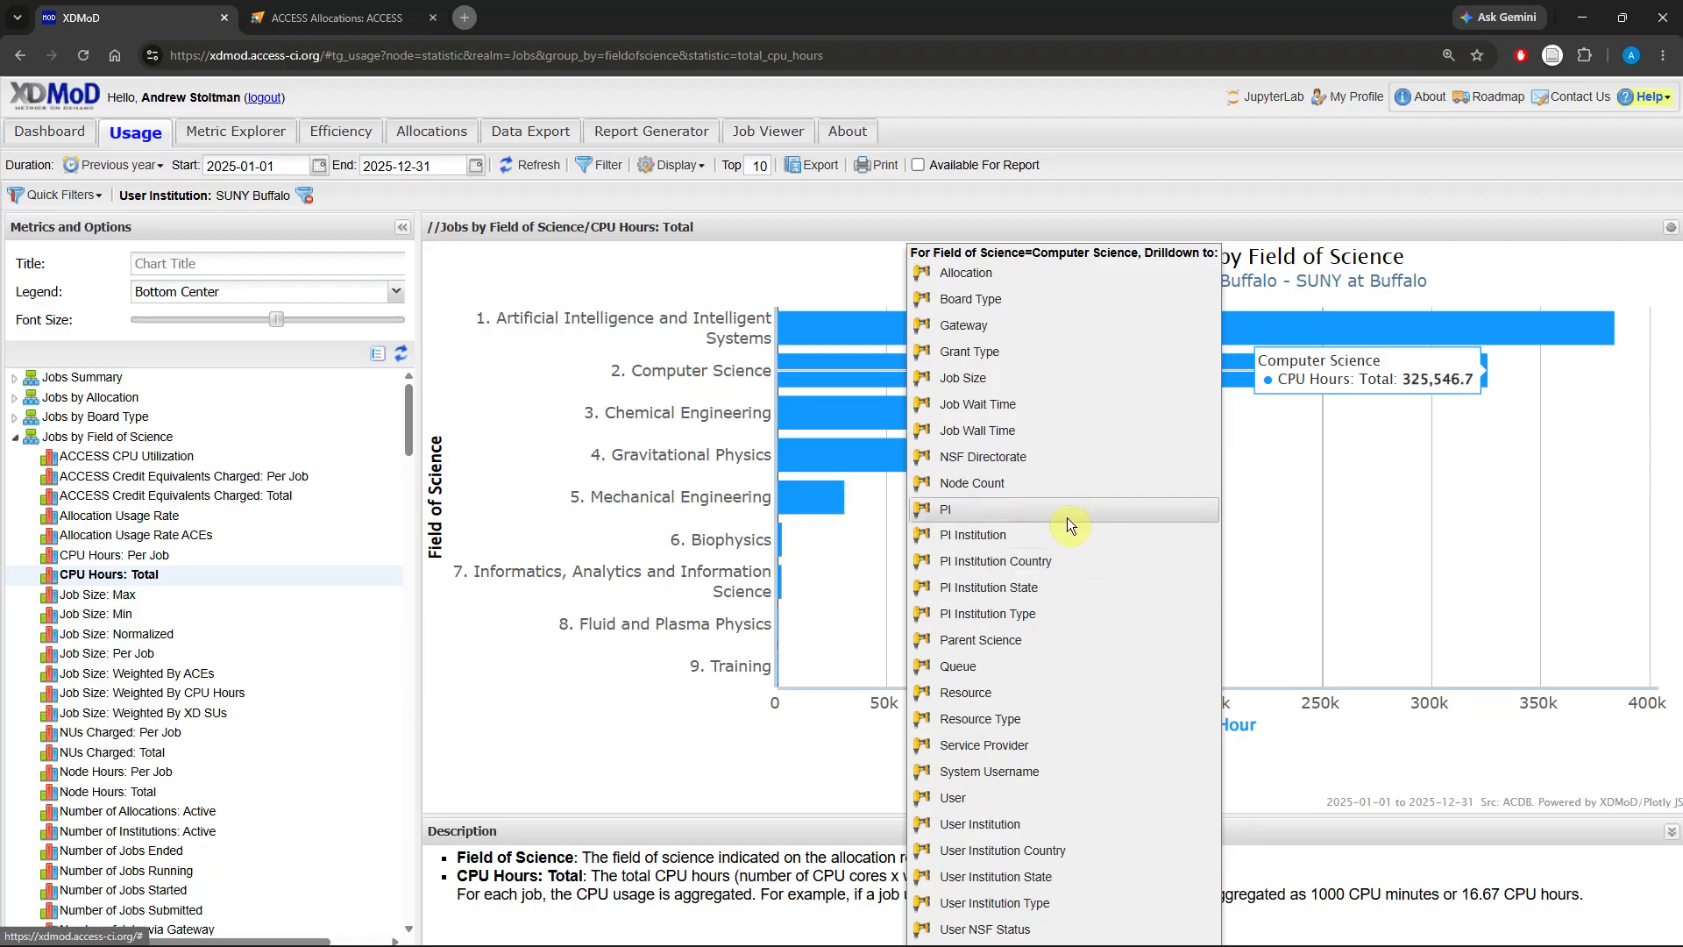
pyautogui.click(986, 276)
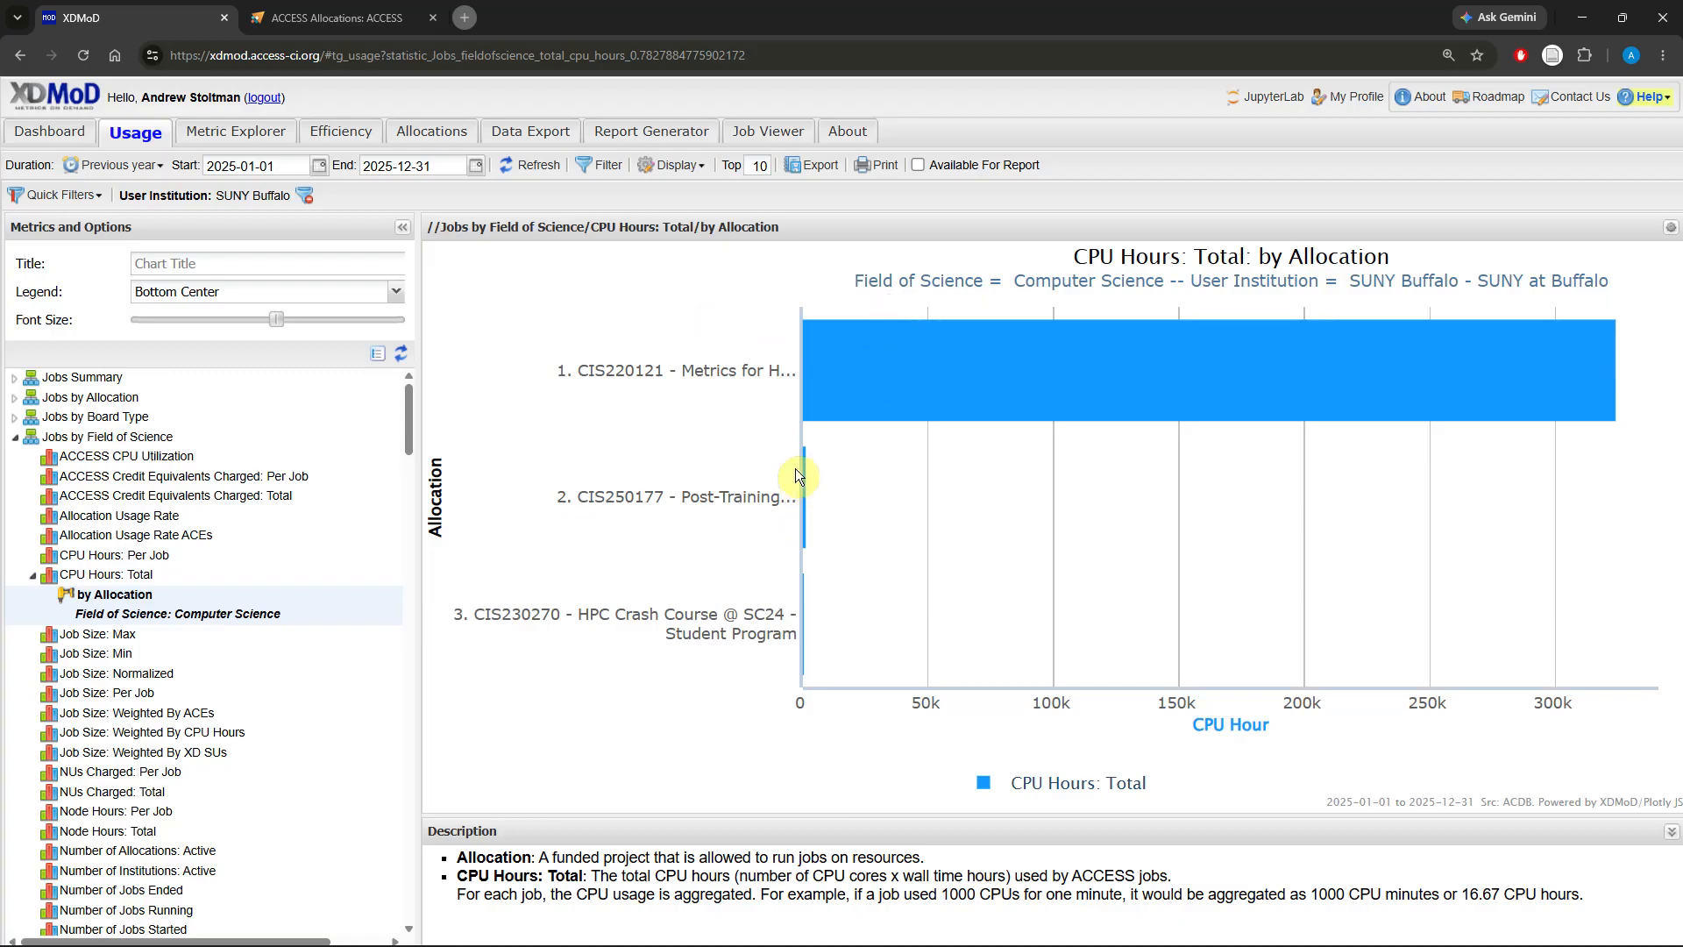
# Step: Switch to the ACCESS Allocations tab and open the Current Projects page under ACCESS Impact
pyautogui.moveTo(858, 408)
pyautogui.click(334, 25)
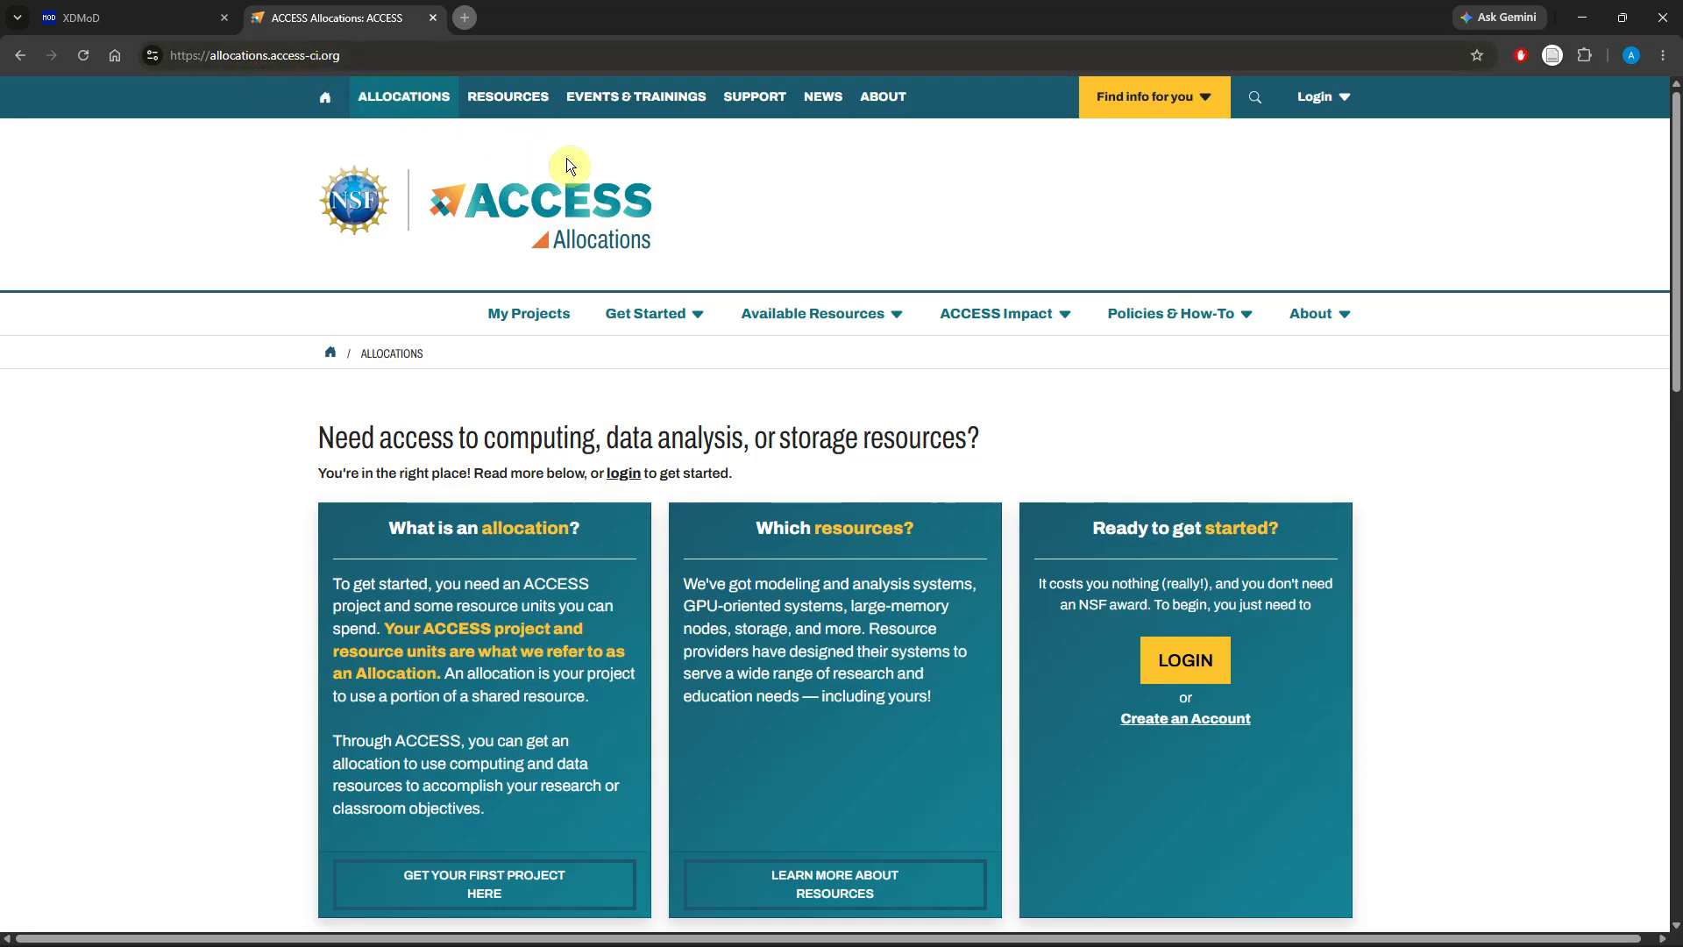
pyautogui.click(1012, 326)
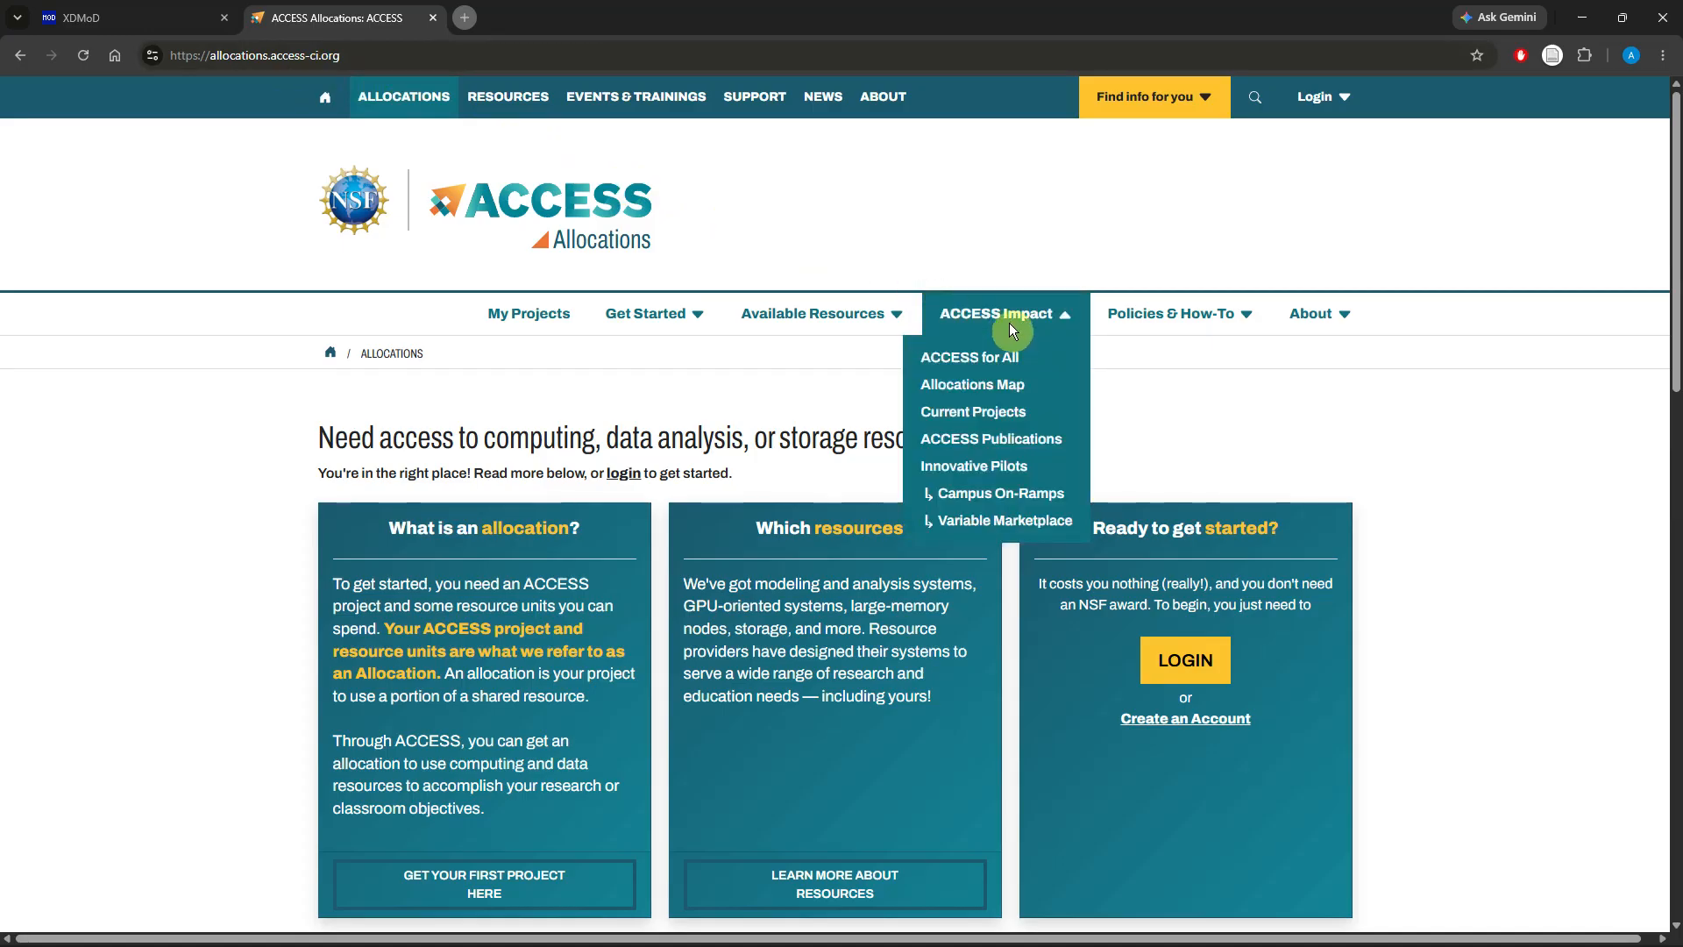
pyautogui.click(966, 412)
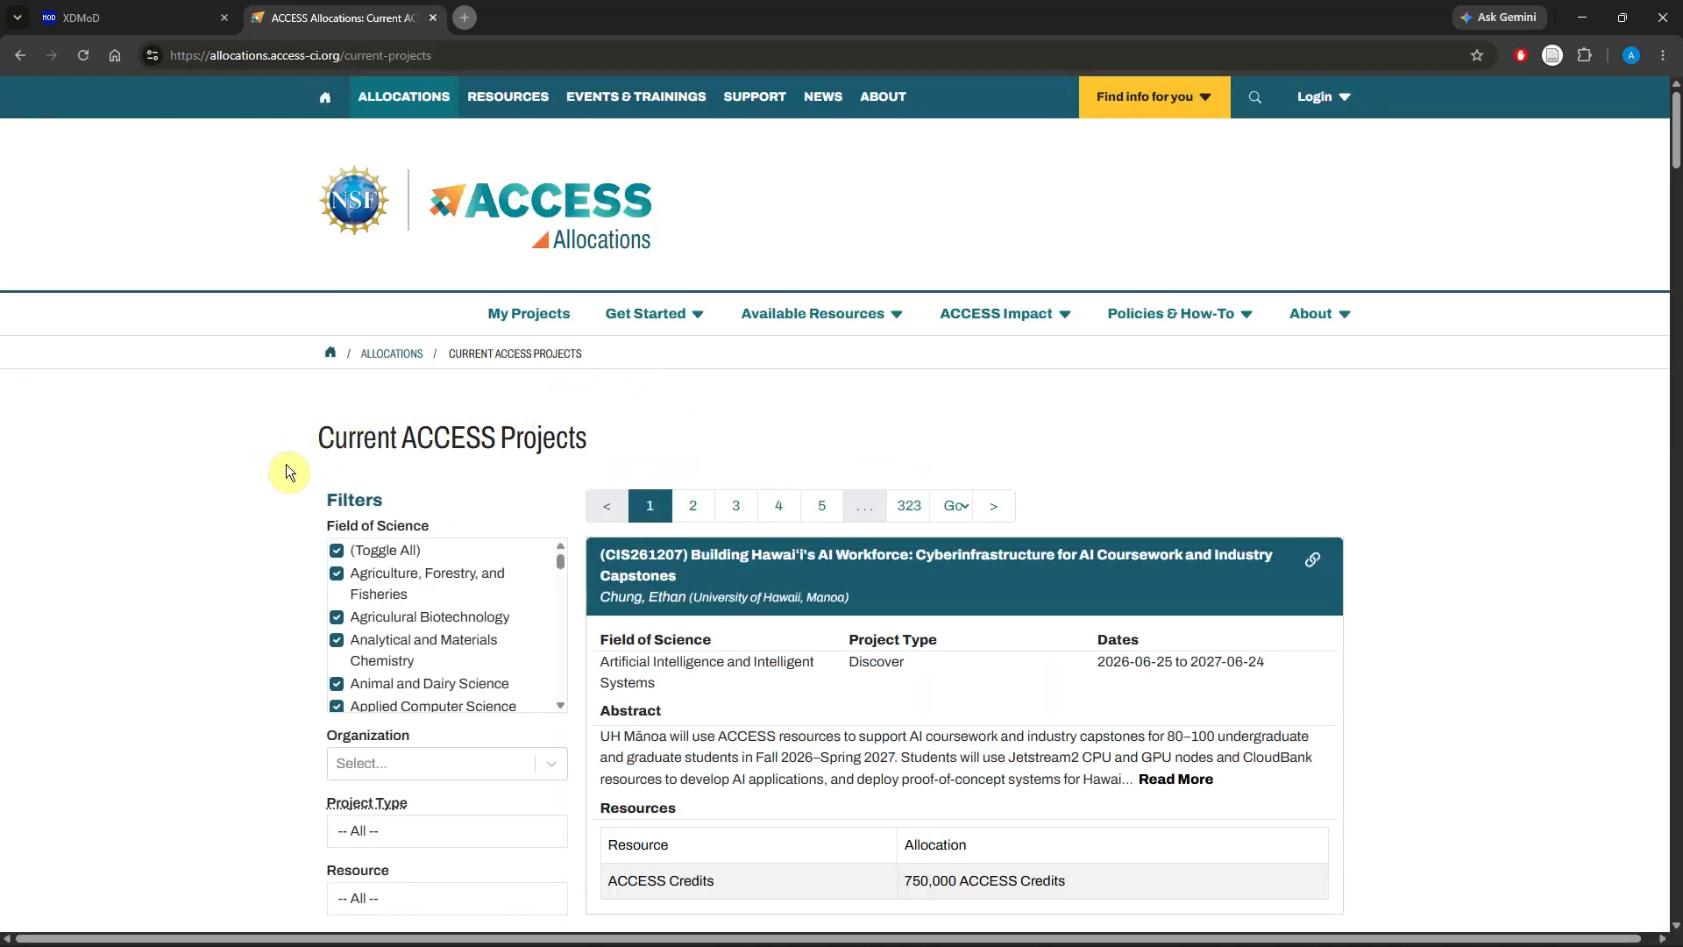
pyautogui.scroll(-4, 285, 466)
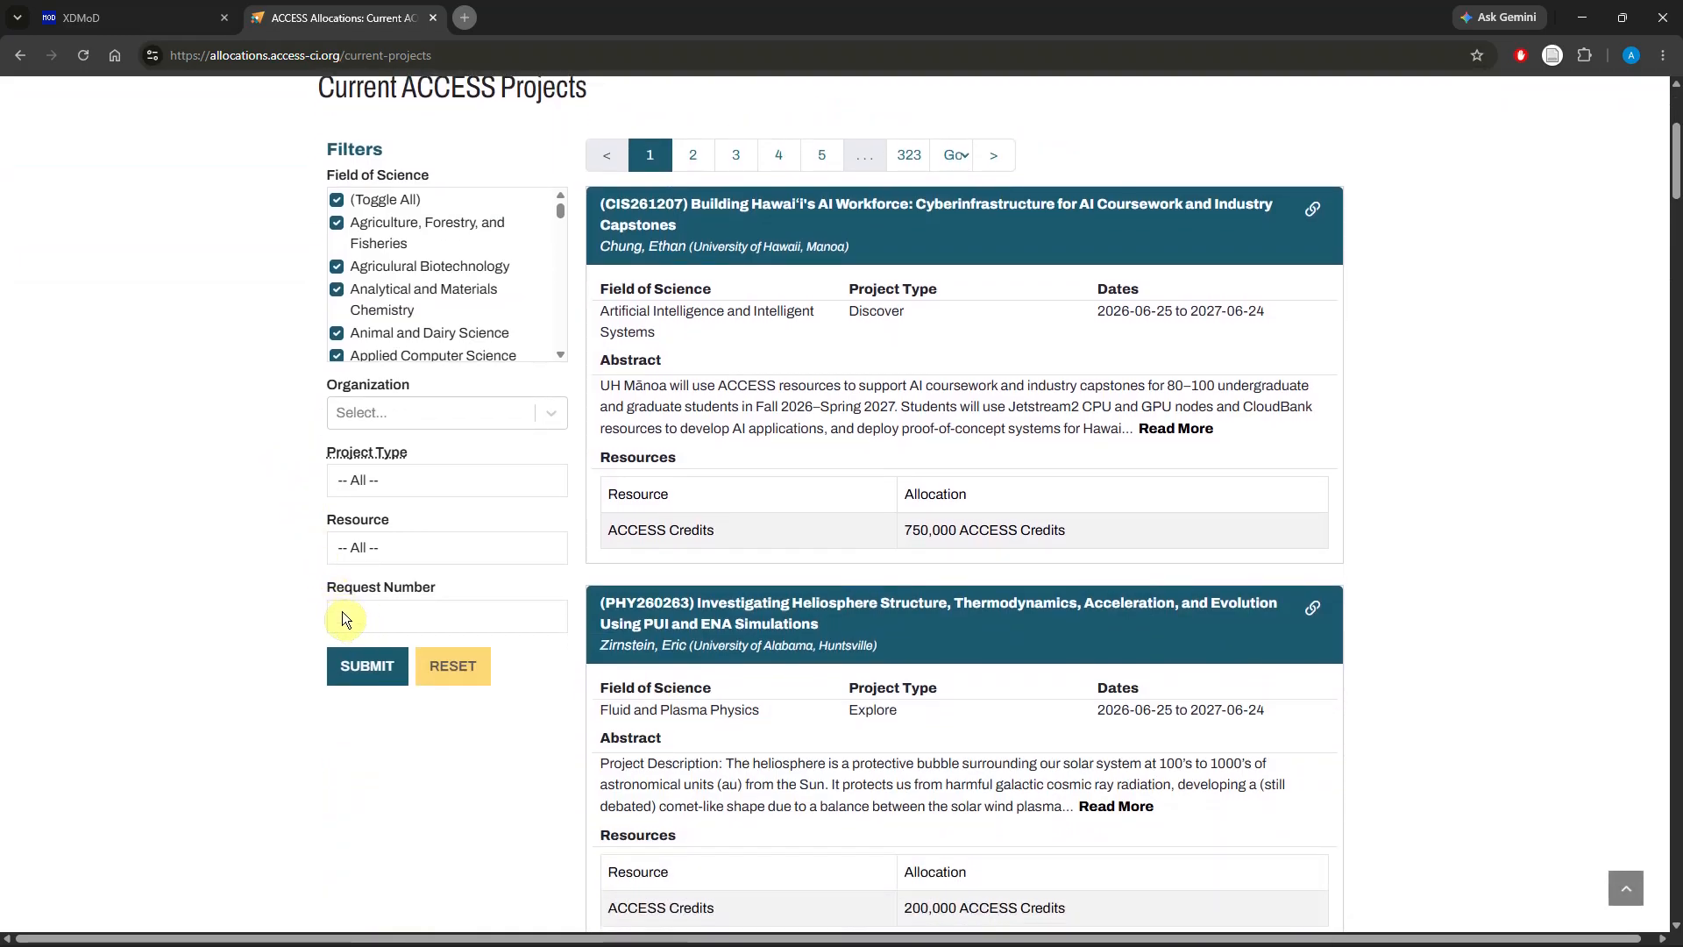
# Step: Search current projects by request number CIS220121 and review its details
pyautogui.click(139, 25)
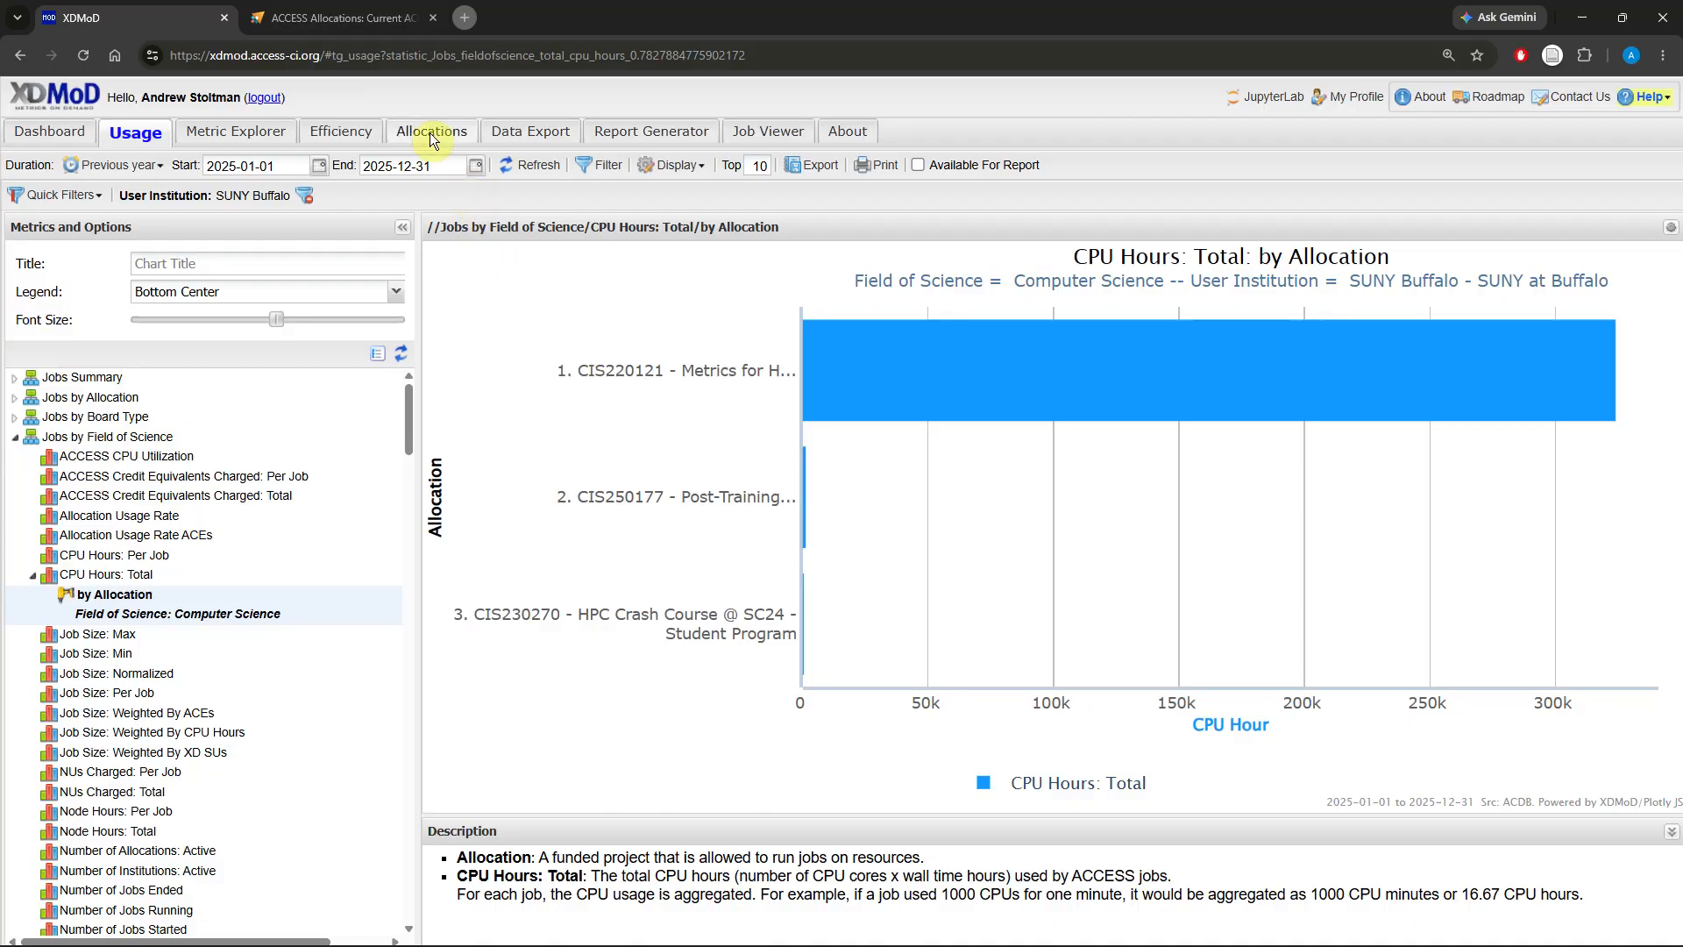
pyautogui.click(367, 25)
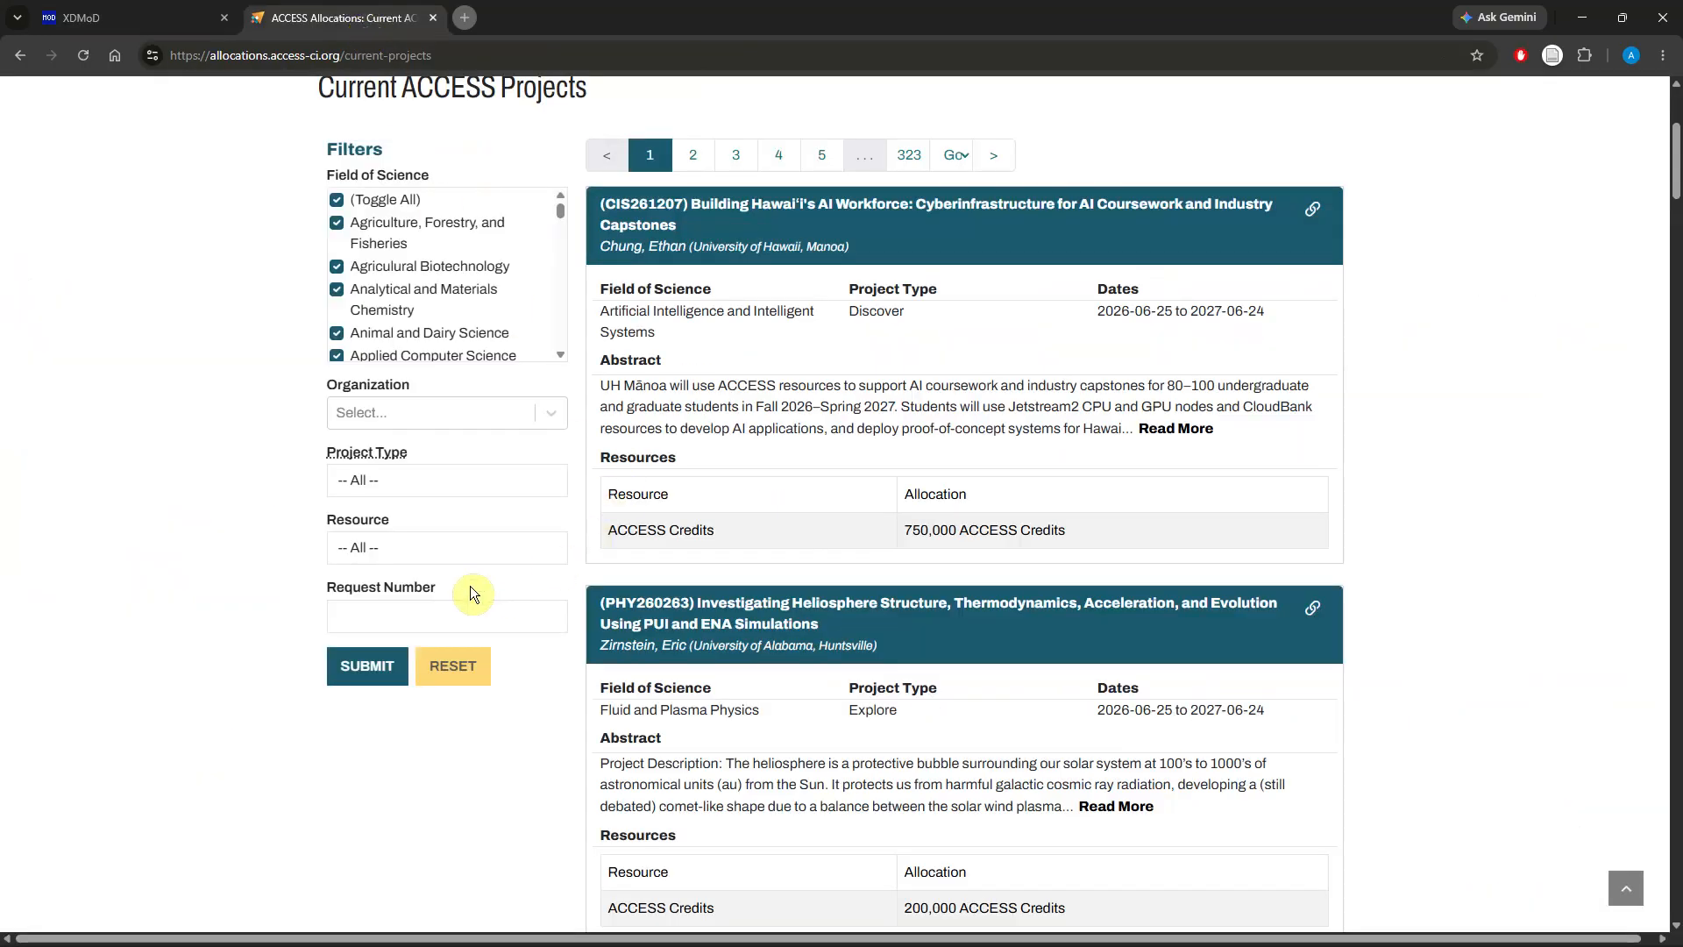
pyautogui.write('CIS')
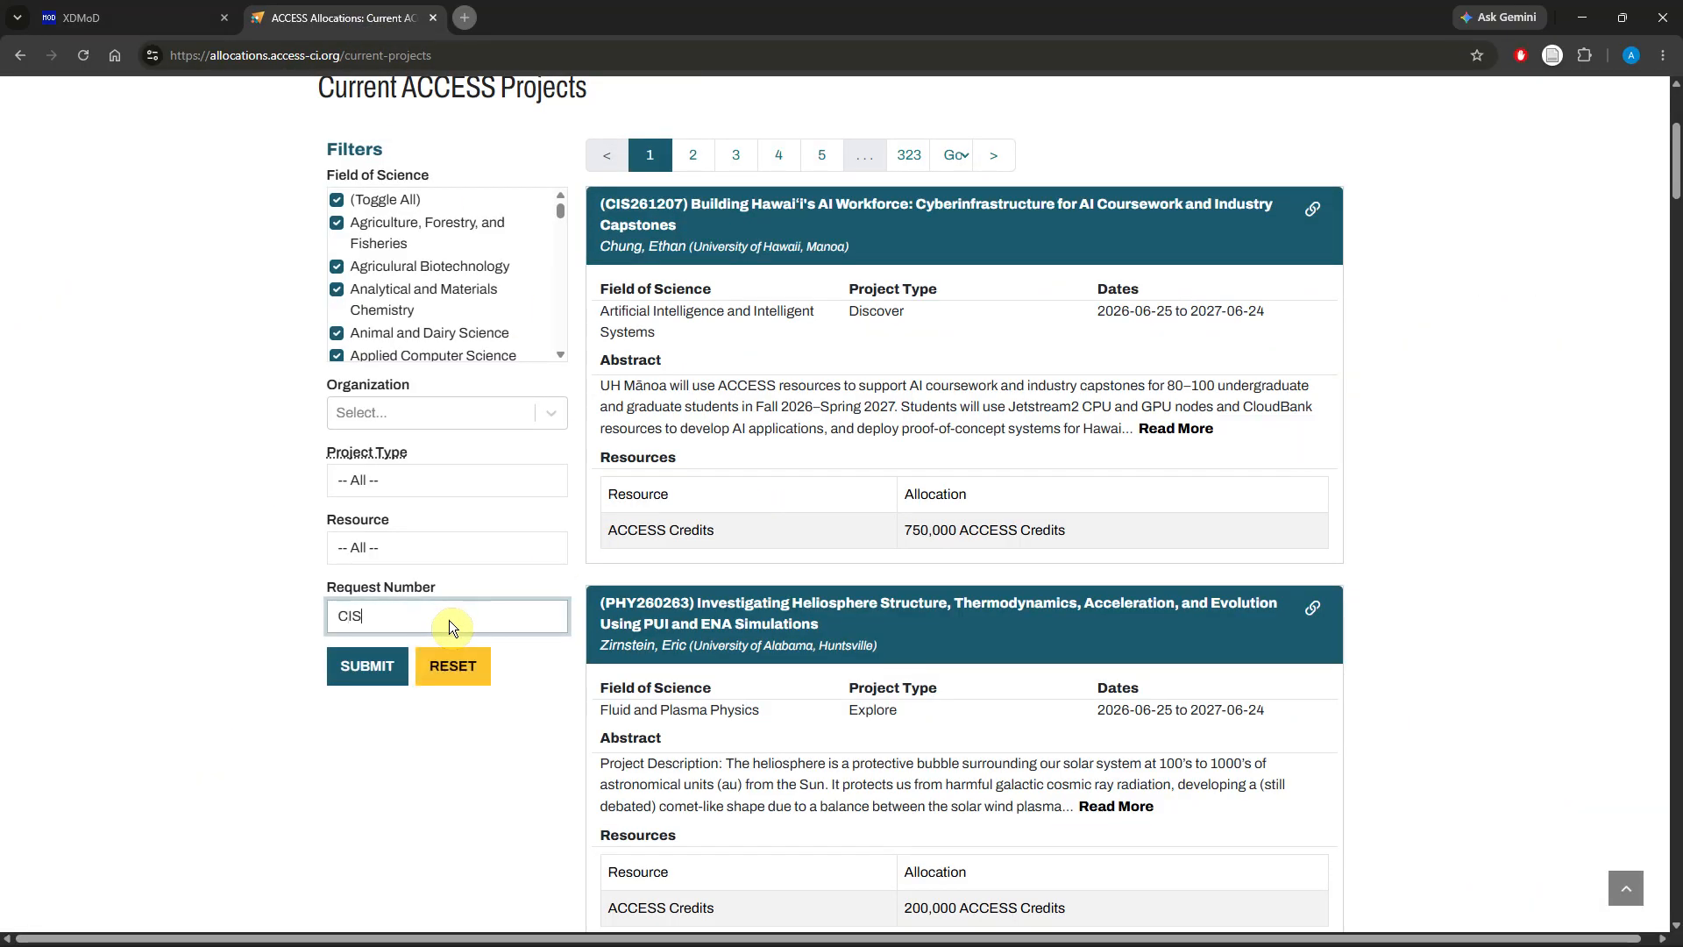
pyautogui.write('220121')
pyautogui.click(345, 668)
pyautogui.scroll(-2, 801, 456)
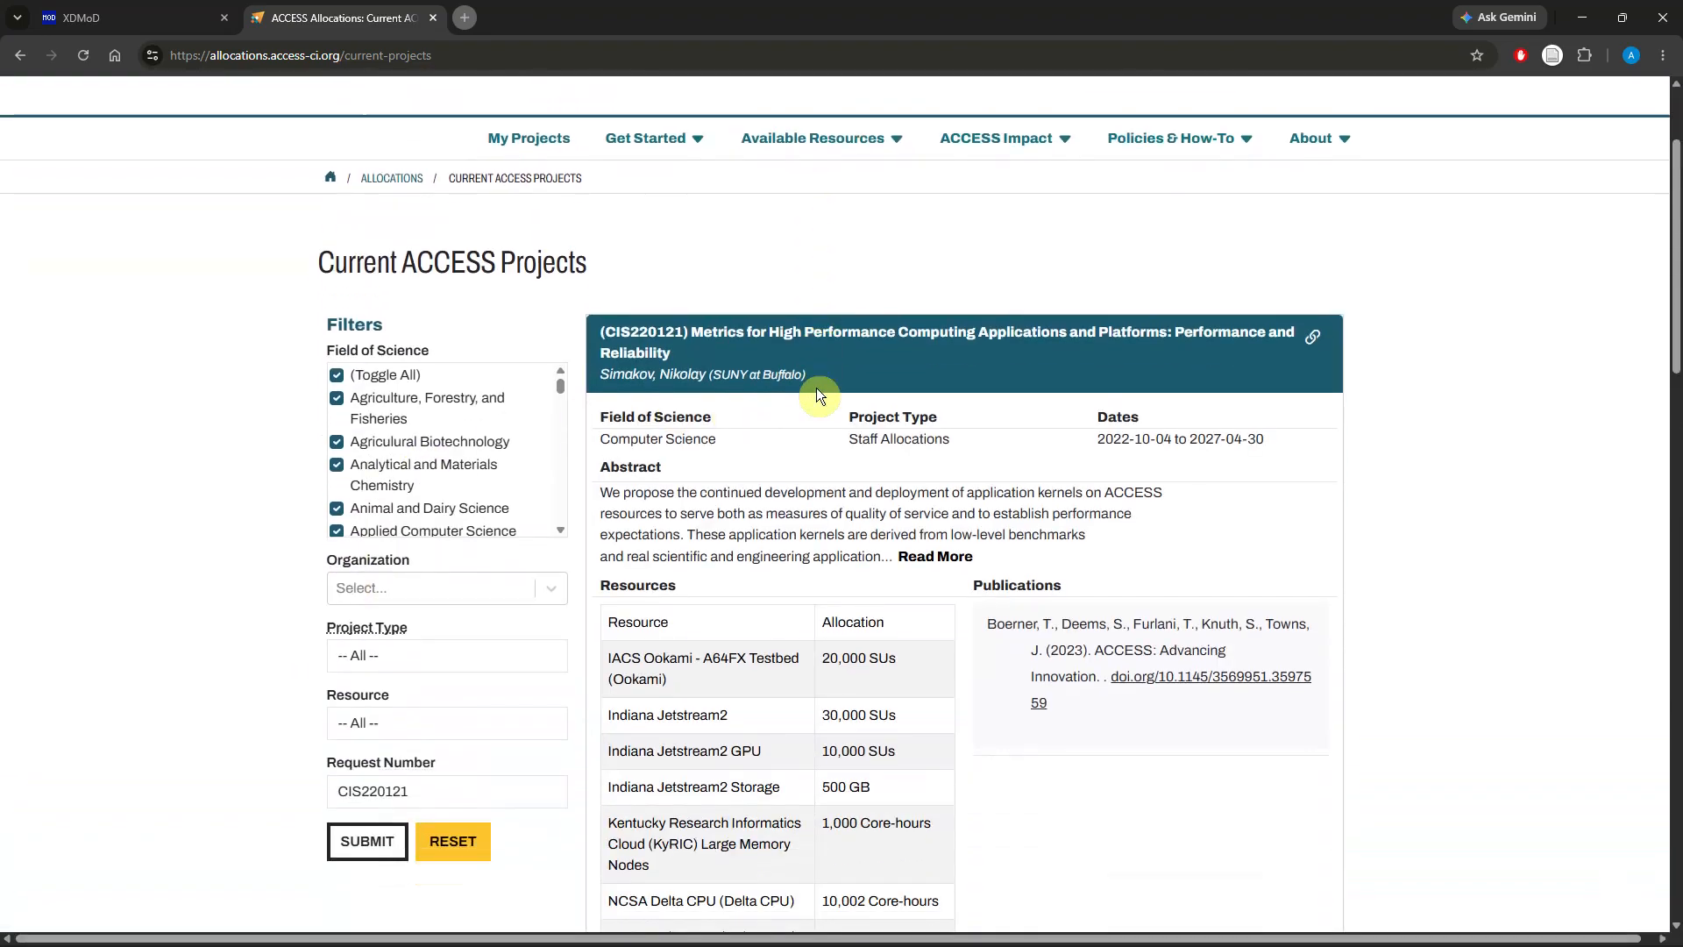
pyautogui.scroll(-1, 740, 375)
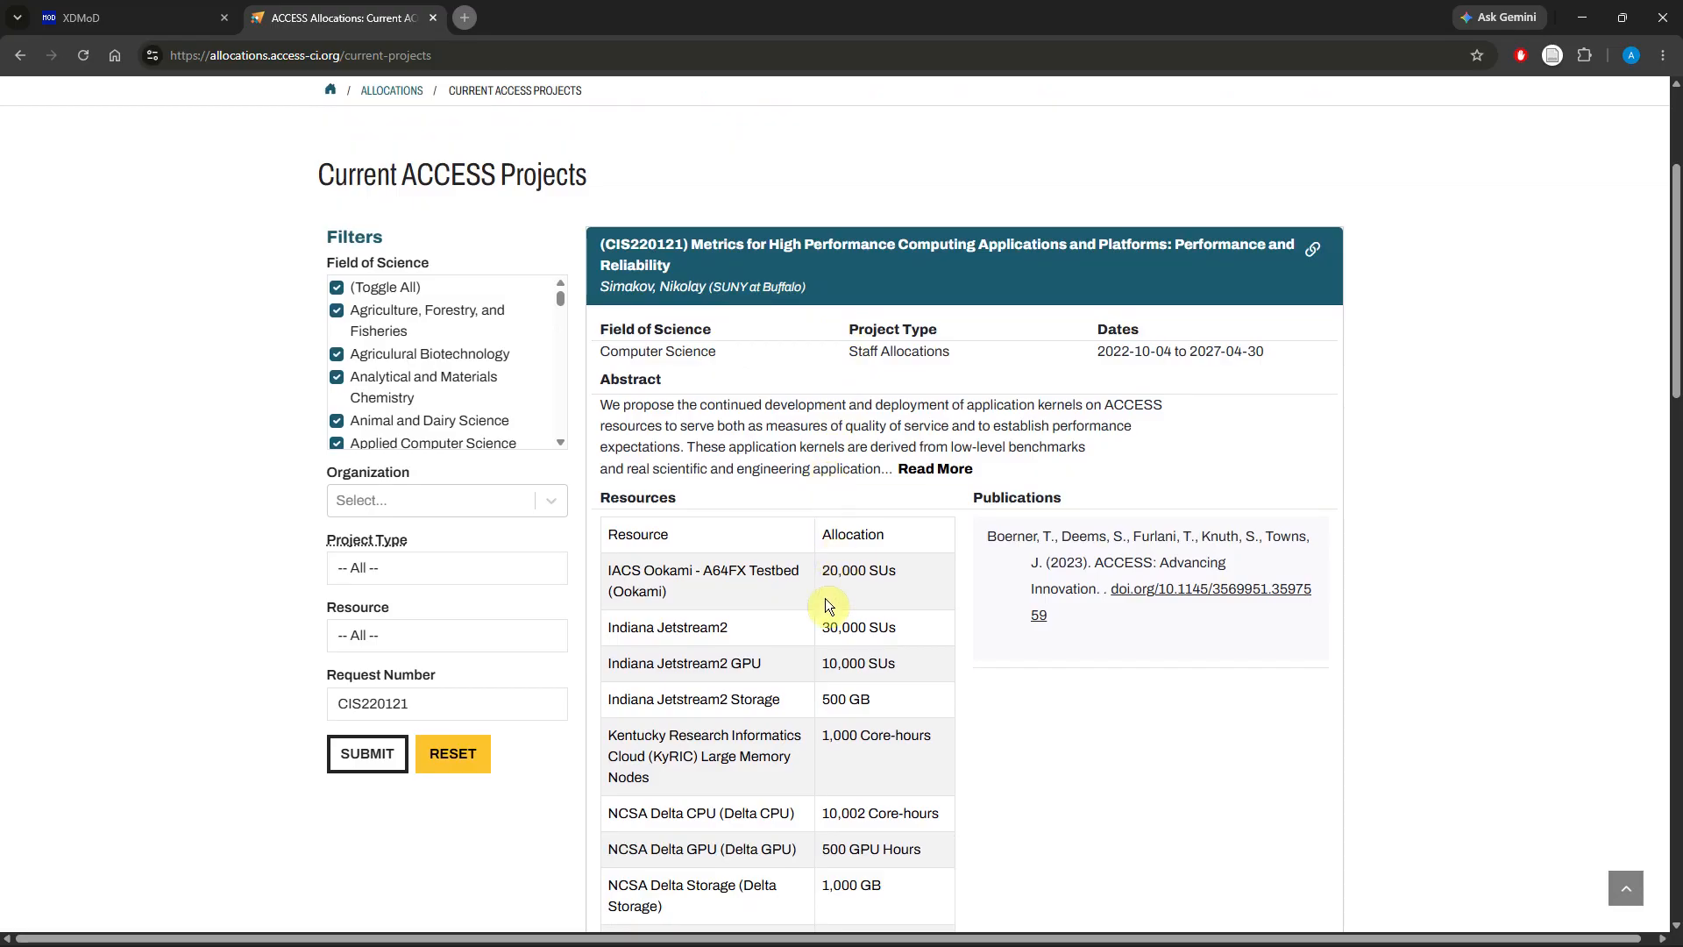
# Step: Return to XDMoD and display ACCESS Credit Equivalents Charged: Total grouped by Resource
pyautogui.click(107, 21)
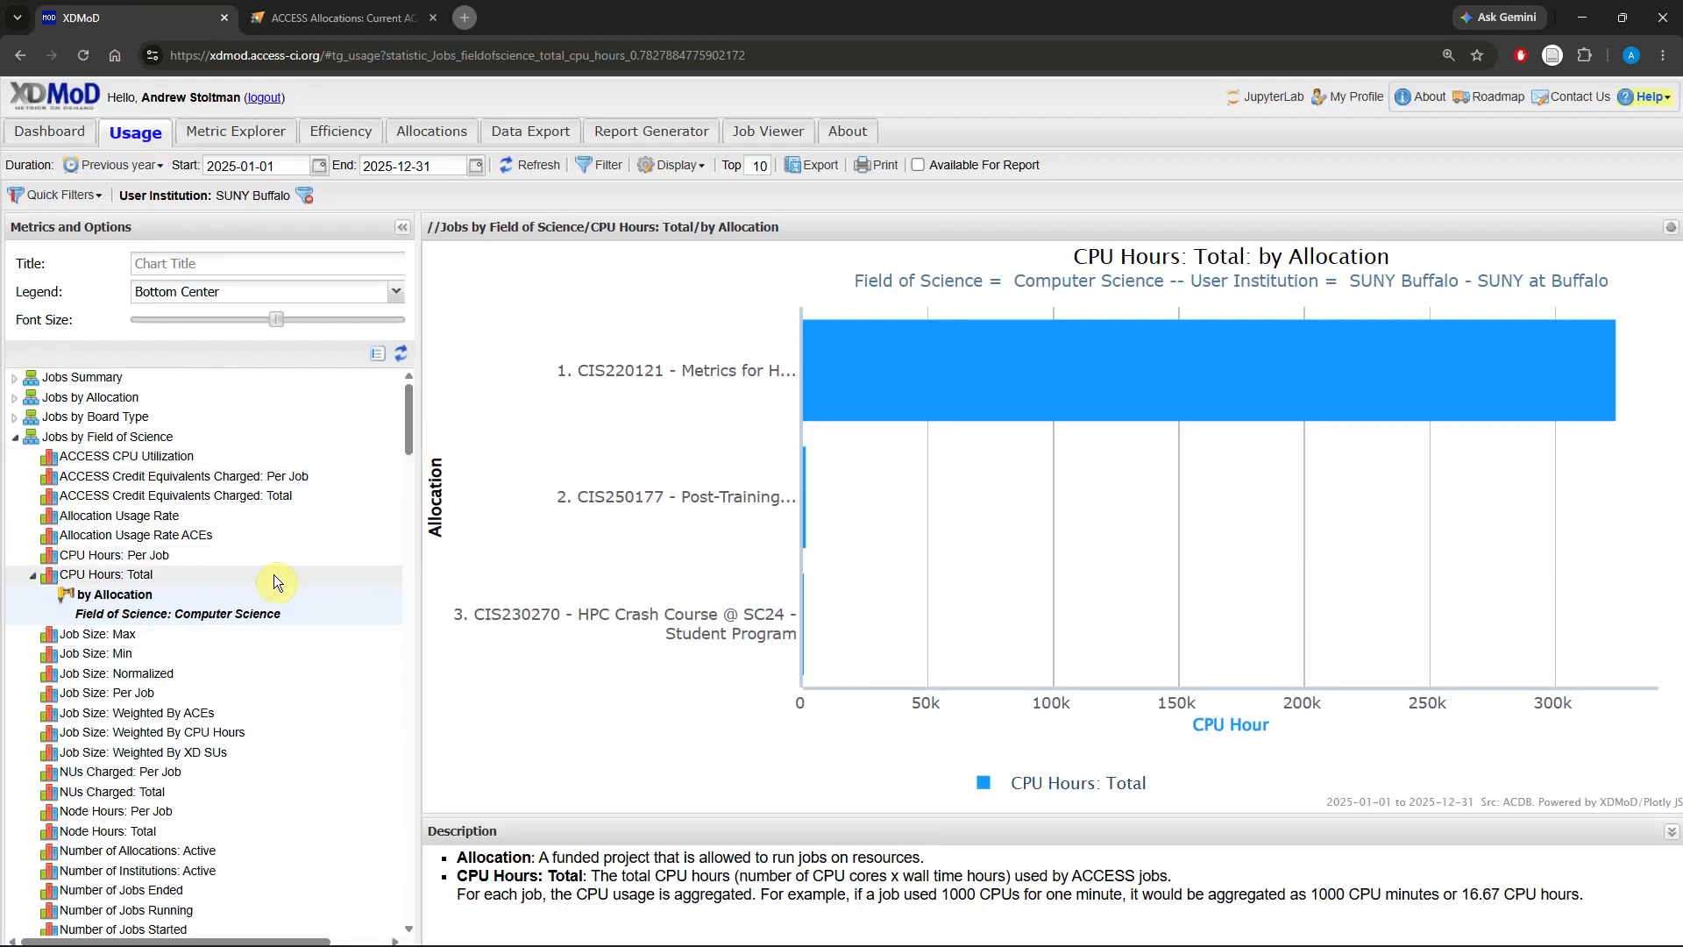
pyautogui.click(15, 439)
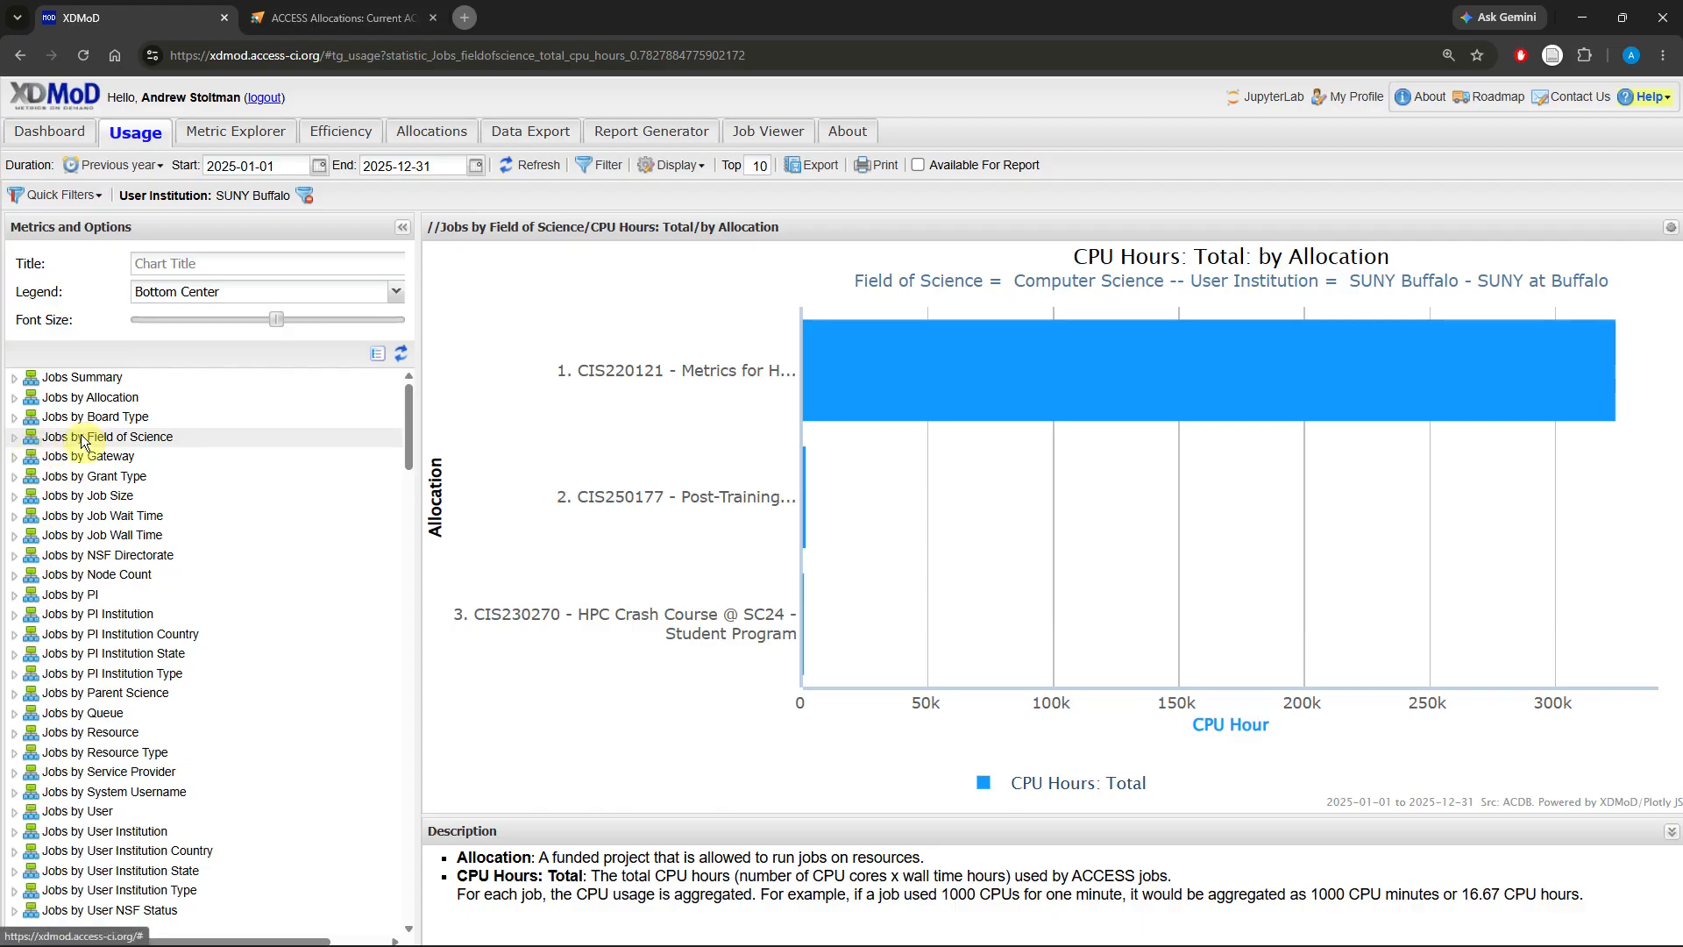
pyautogui.scroll(-2, 94, 480)
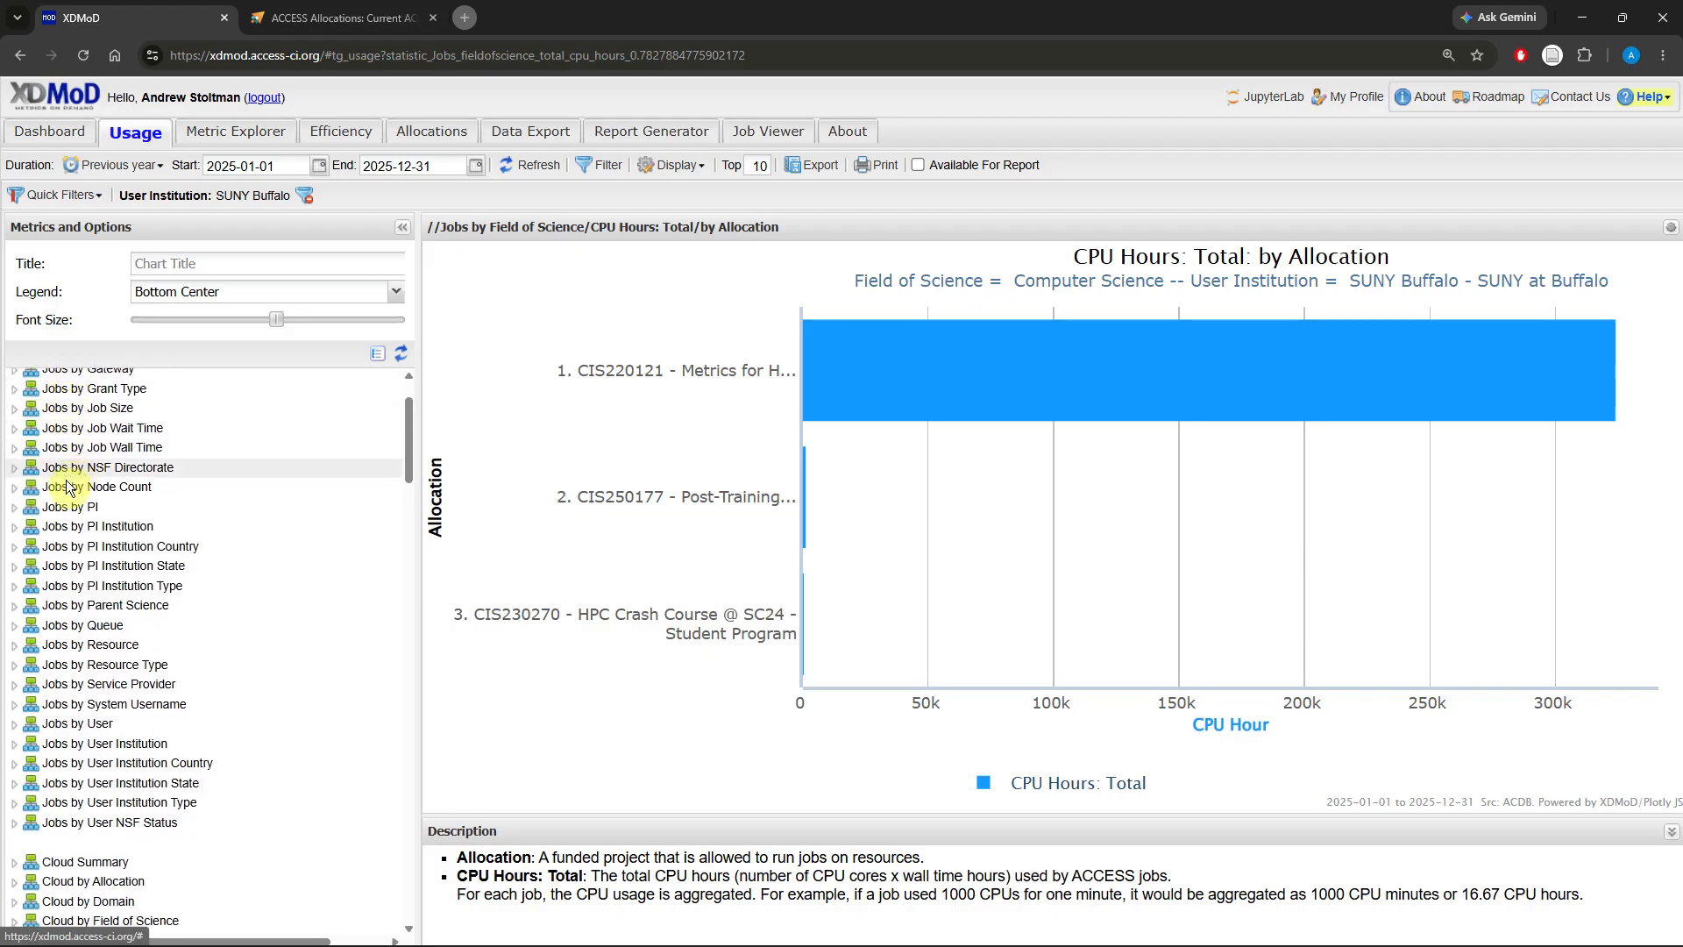
pyautogui.click(15, 648)
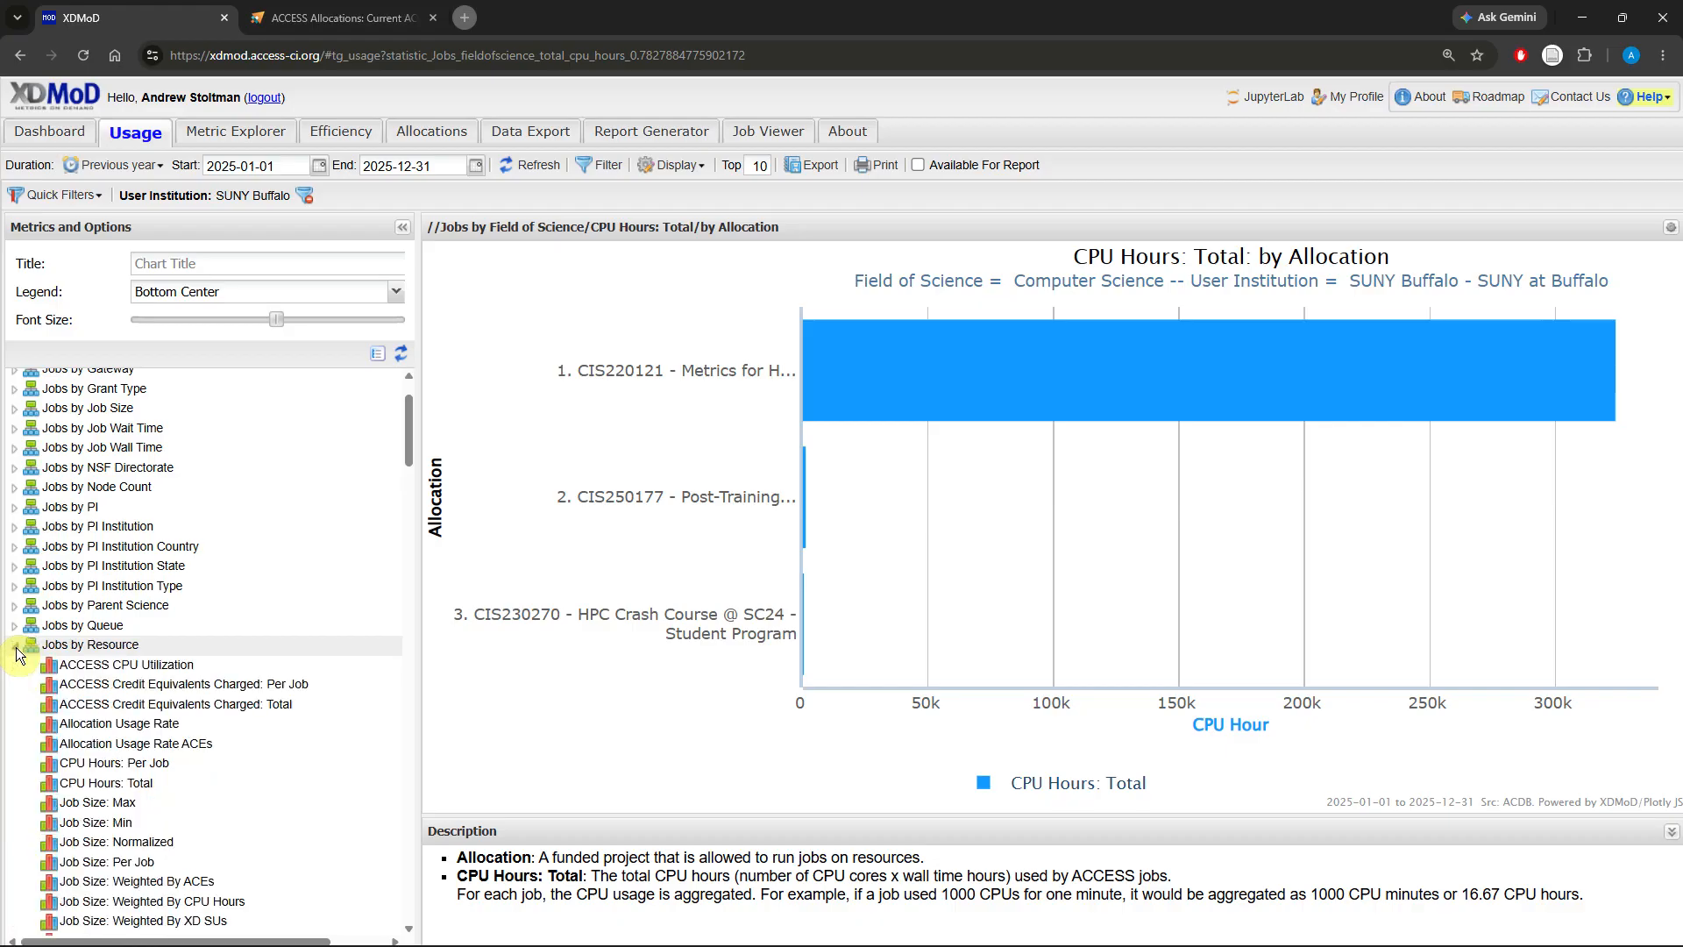
pyautogui.scroll(-1, 35, 649)
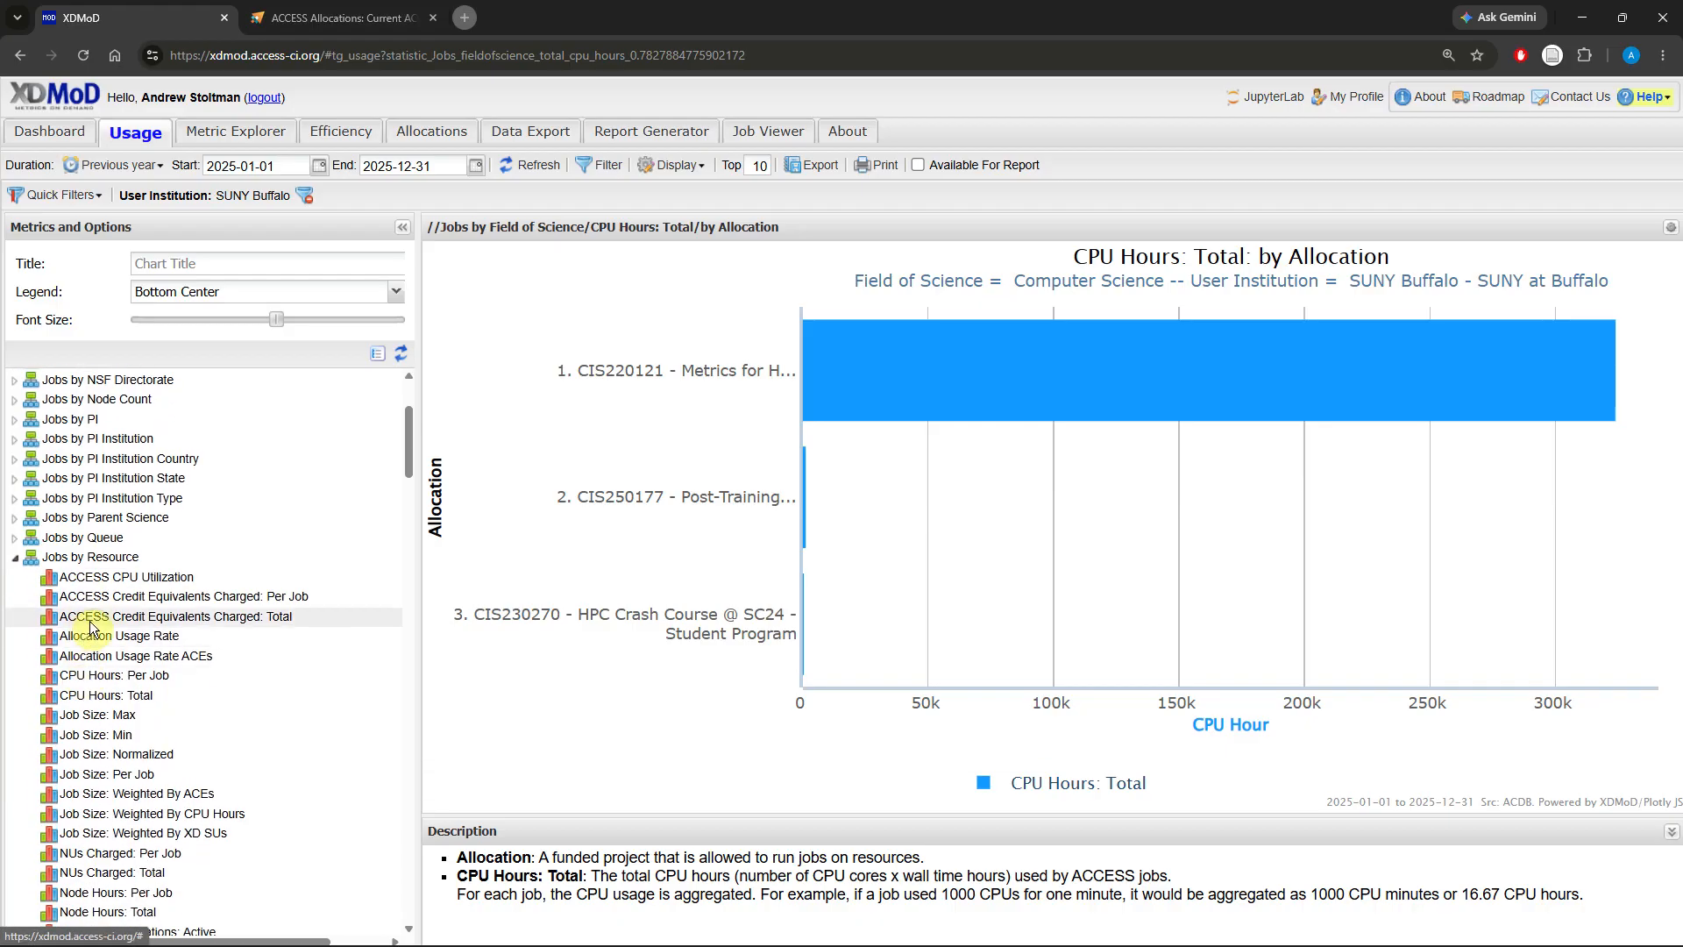
pyautogui.click(275, 617)
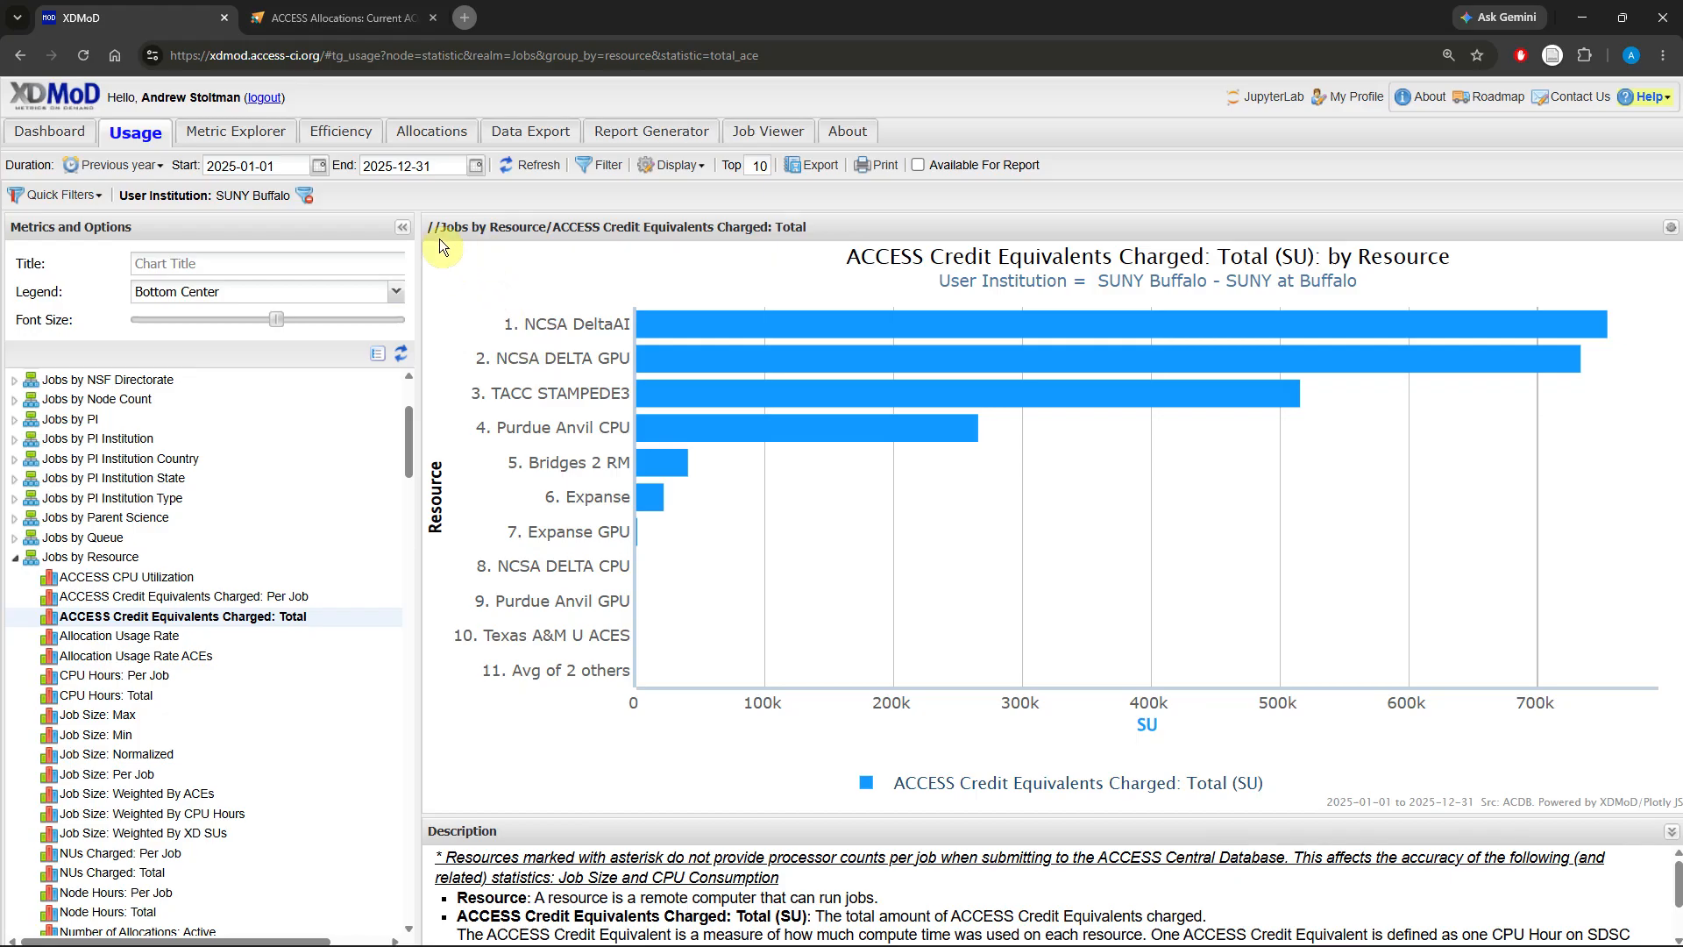
# Step: Remove the SUNY Buffalo institution filter and drill down TACC STAMPEDE3 by PI Institution
pyautogui.click(306, 196)
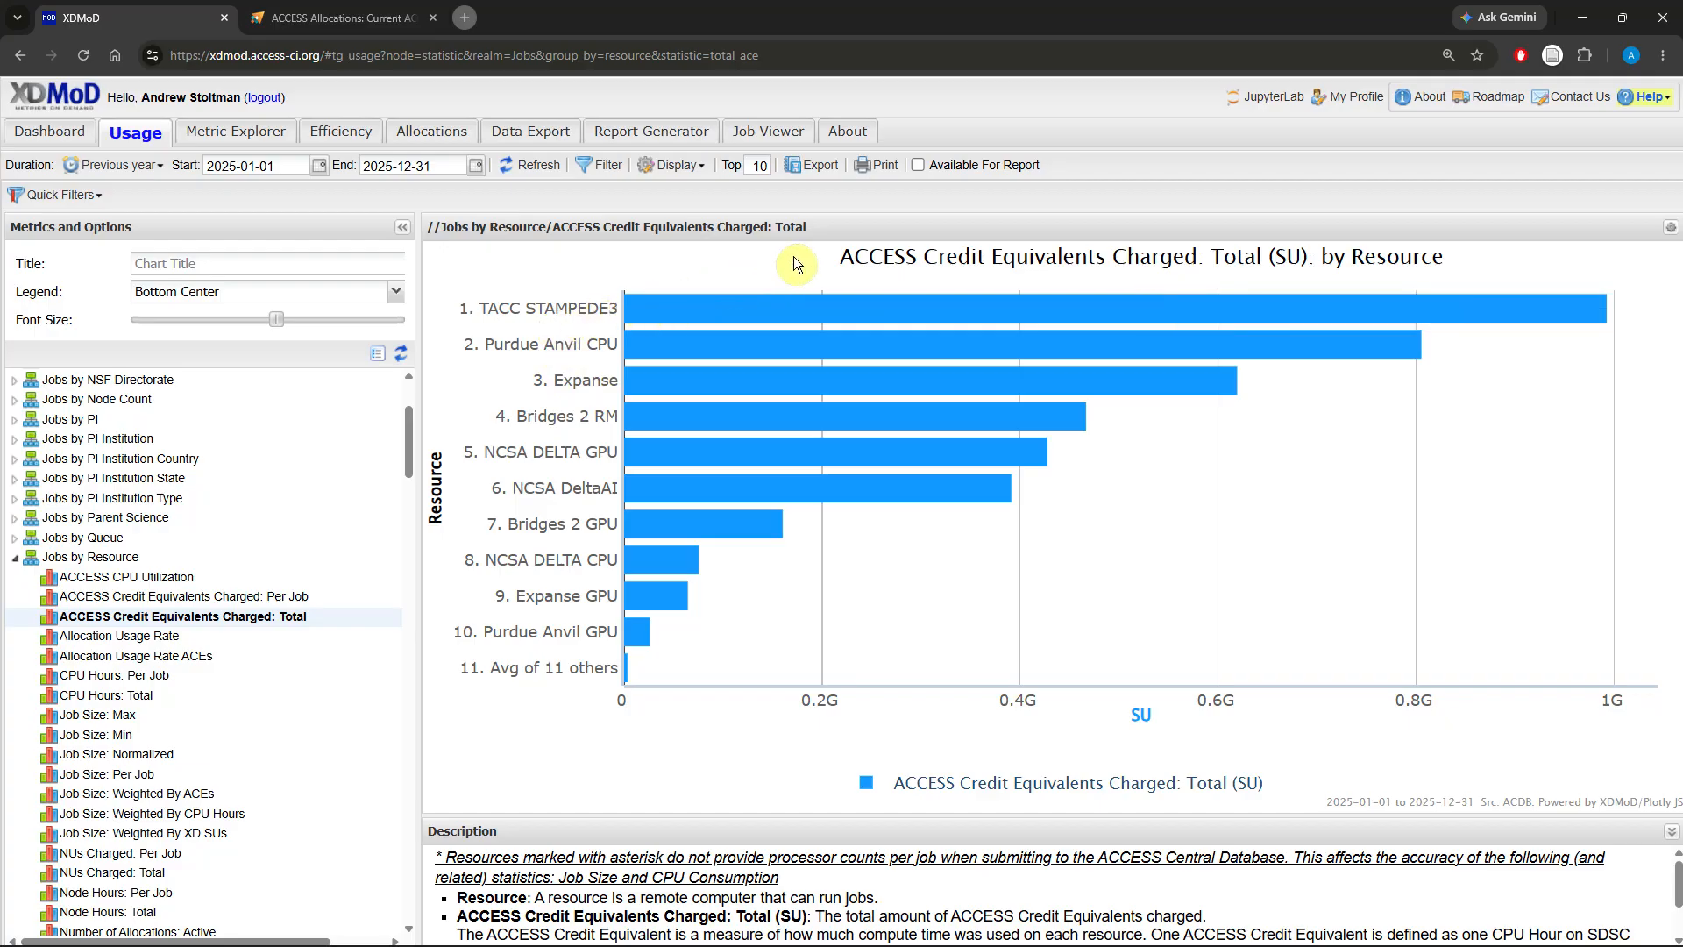
pyautogui.click(789, 317)
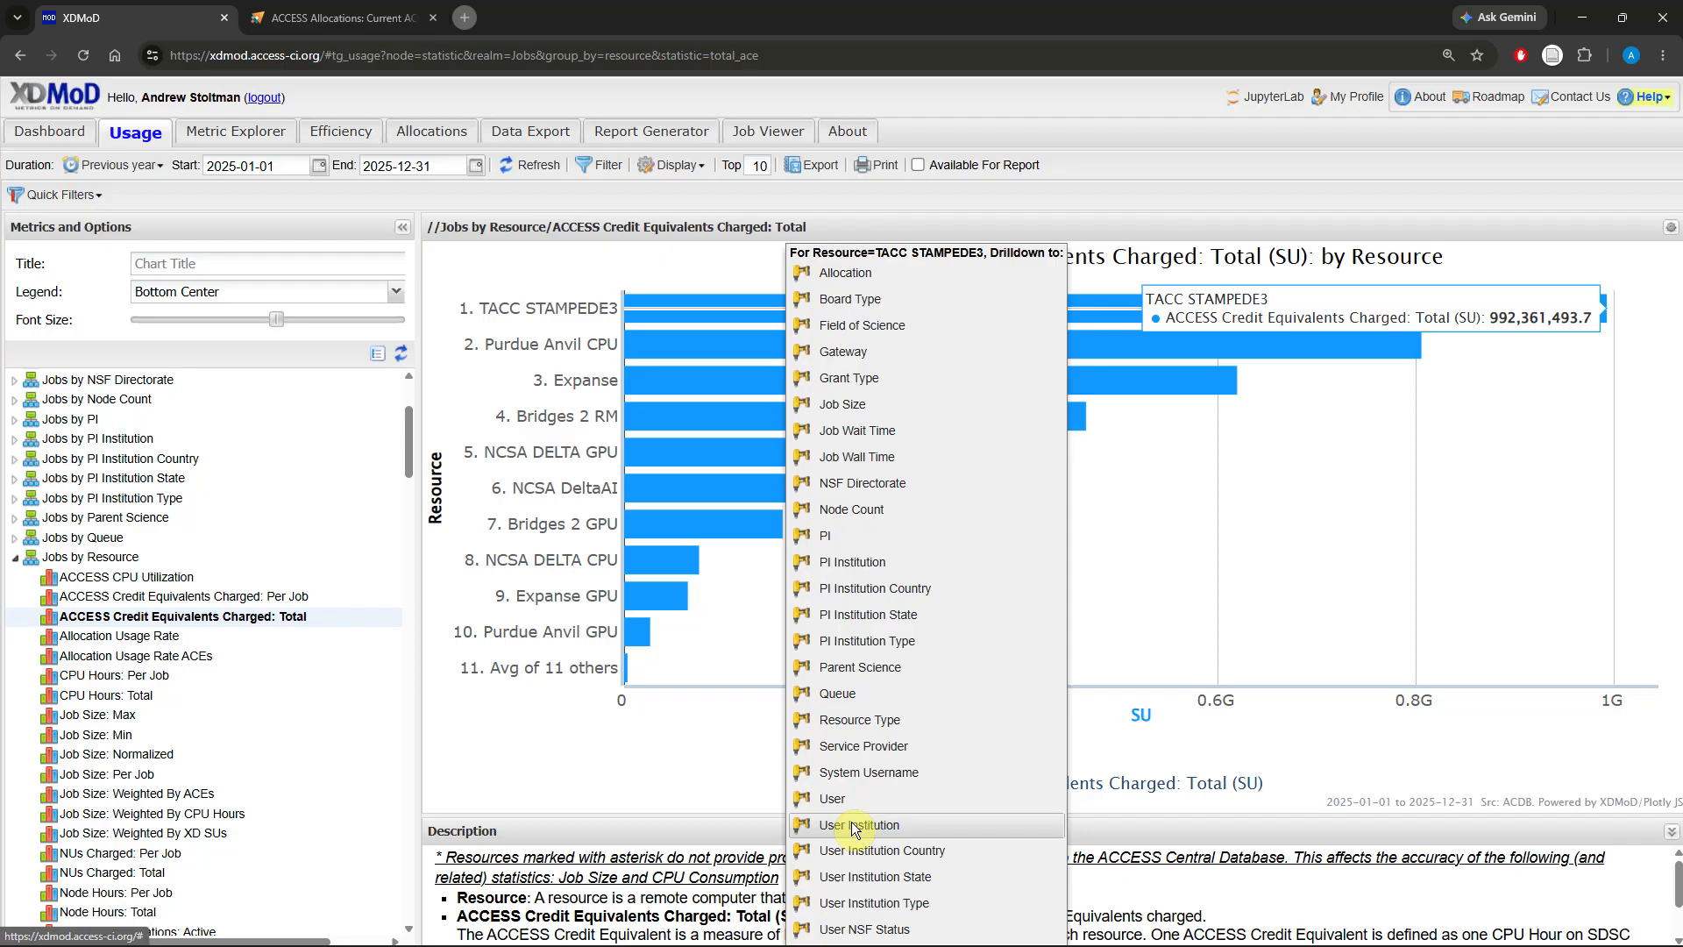
pyautogui.click(838, 566)
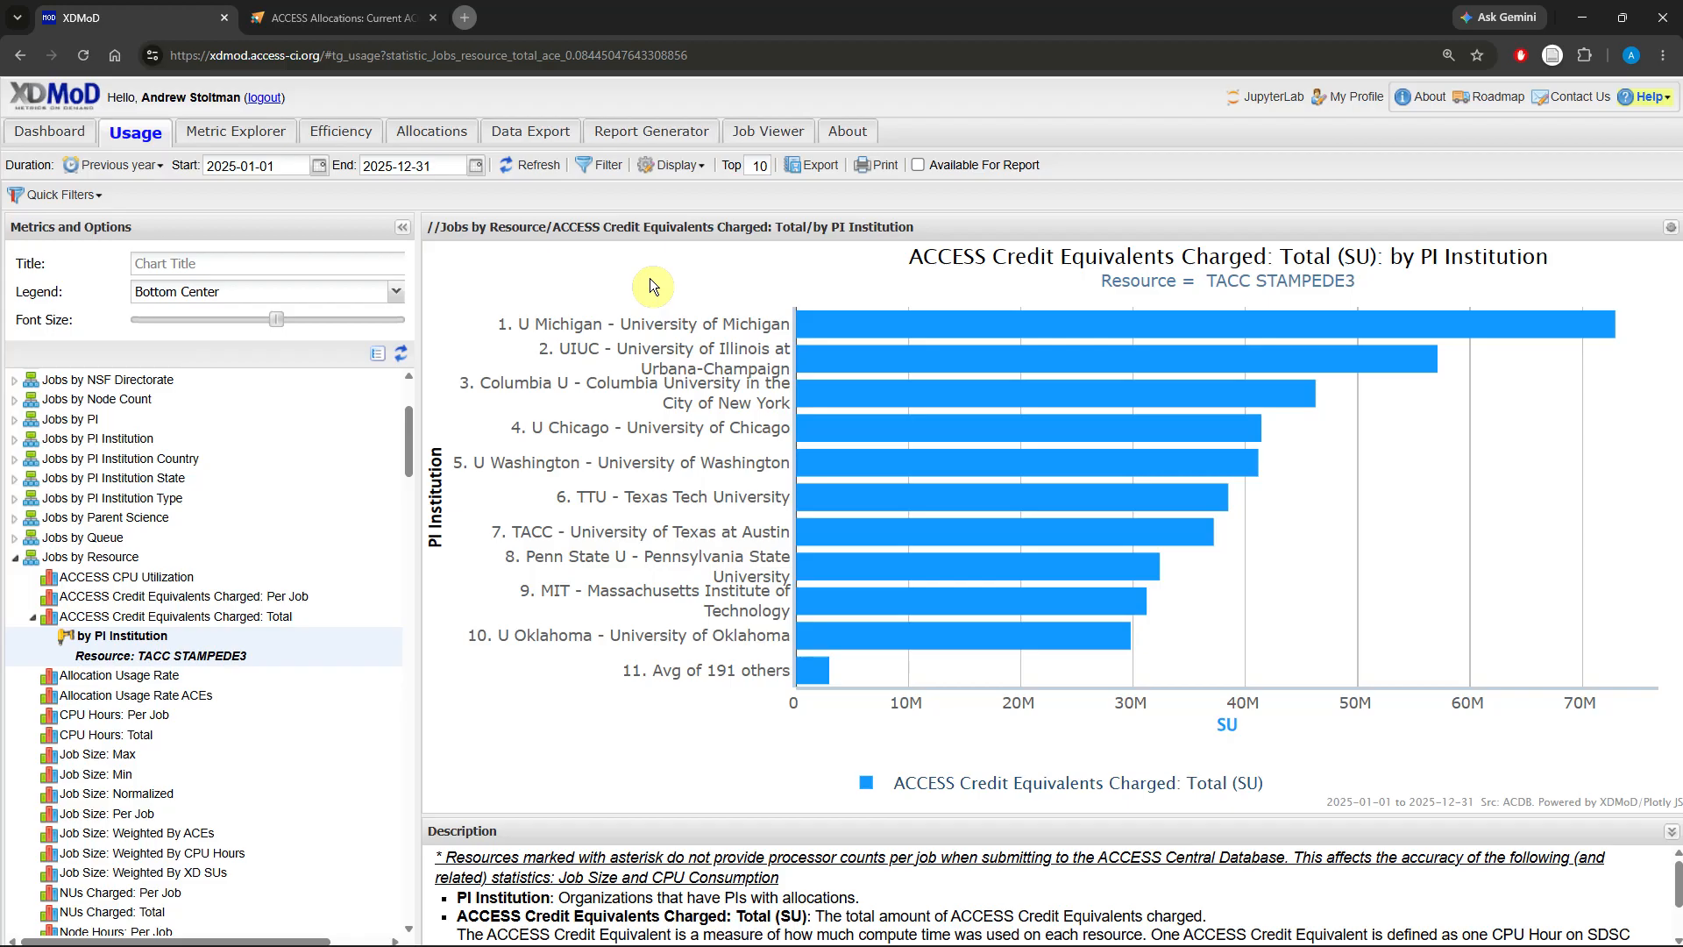
# Step: Filter the chart by PI Institution to UIUC - University of Illinois at Urbana-Champaign
pyautogui.click(602, 172)
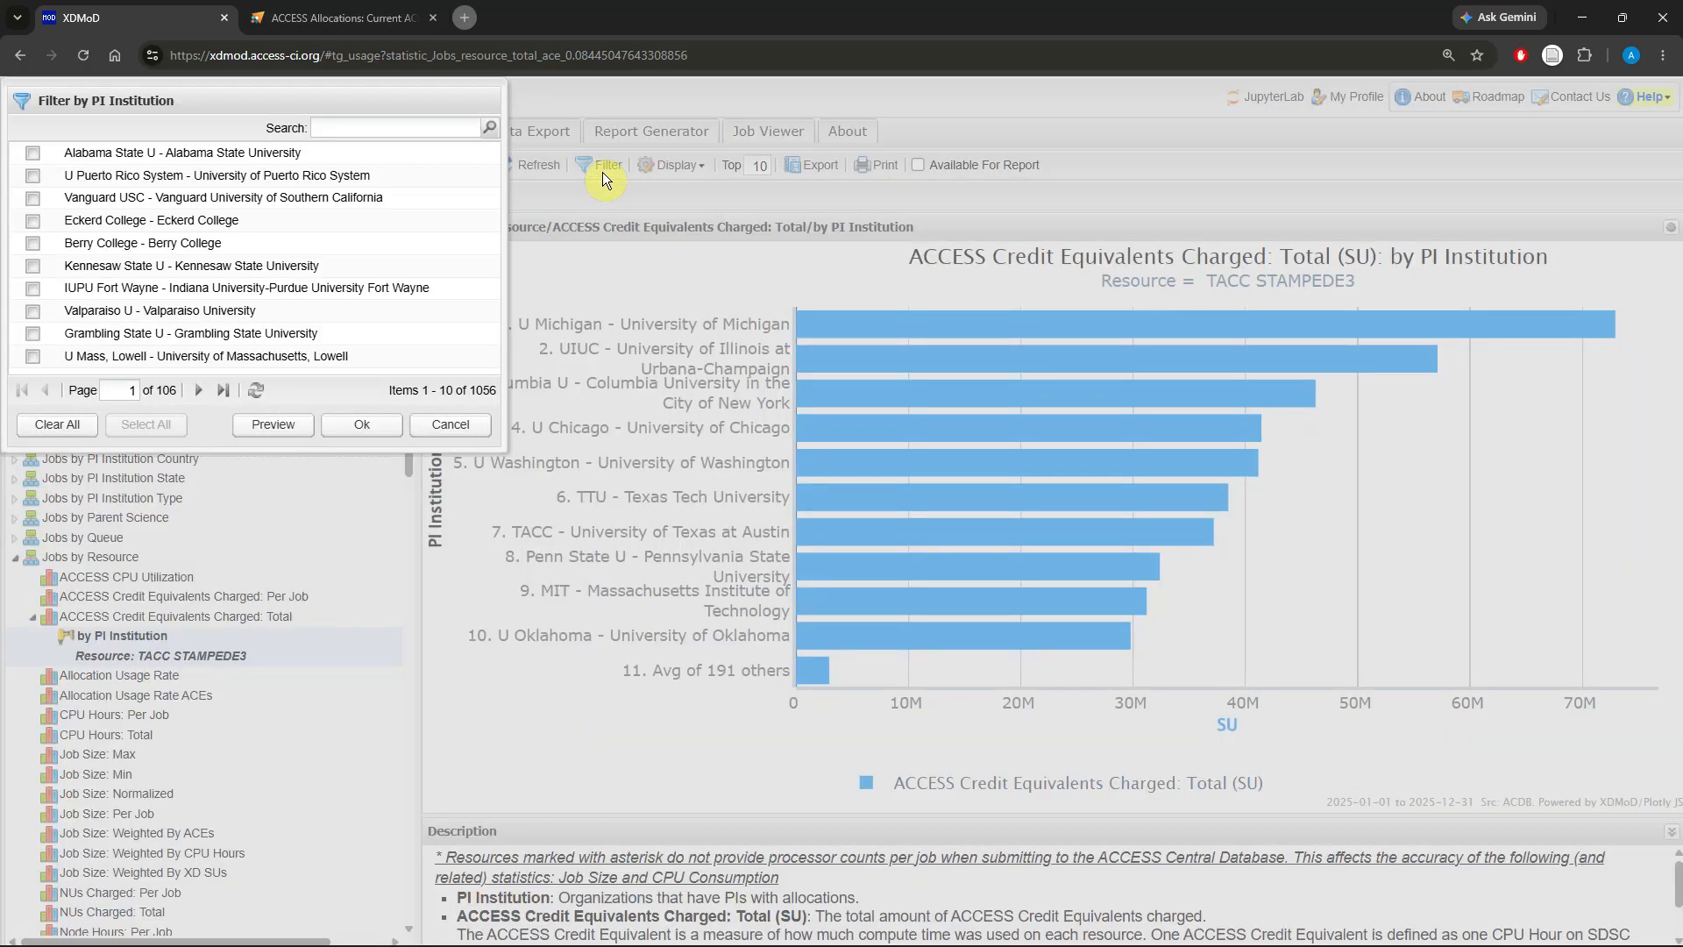
pyautogui.click(404, 133)
pyautogui.write('uiuc')
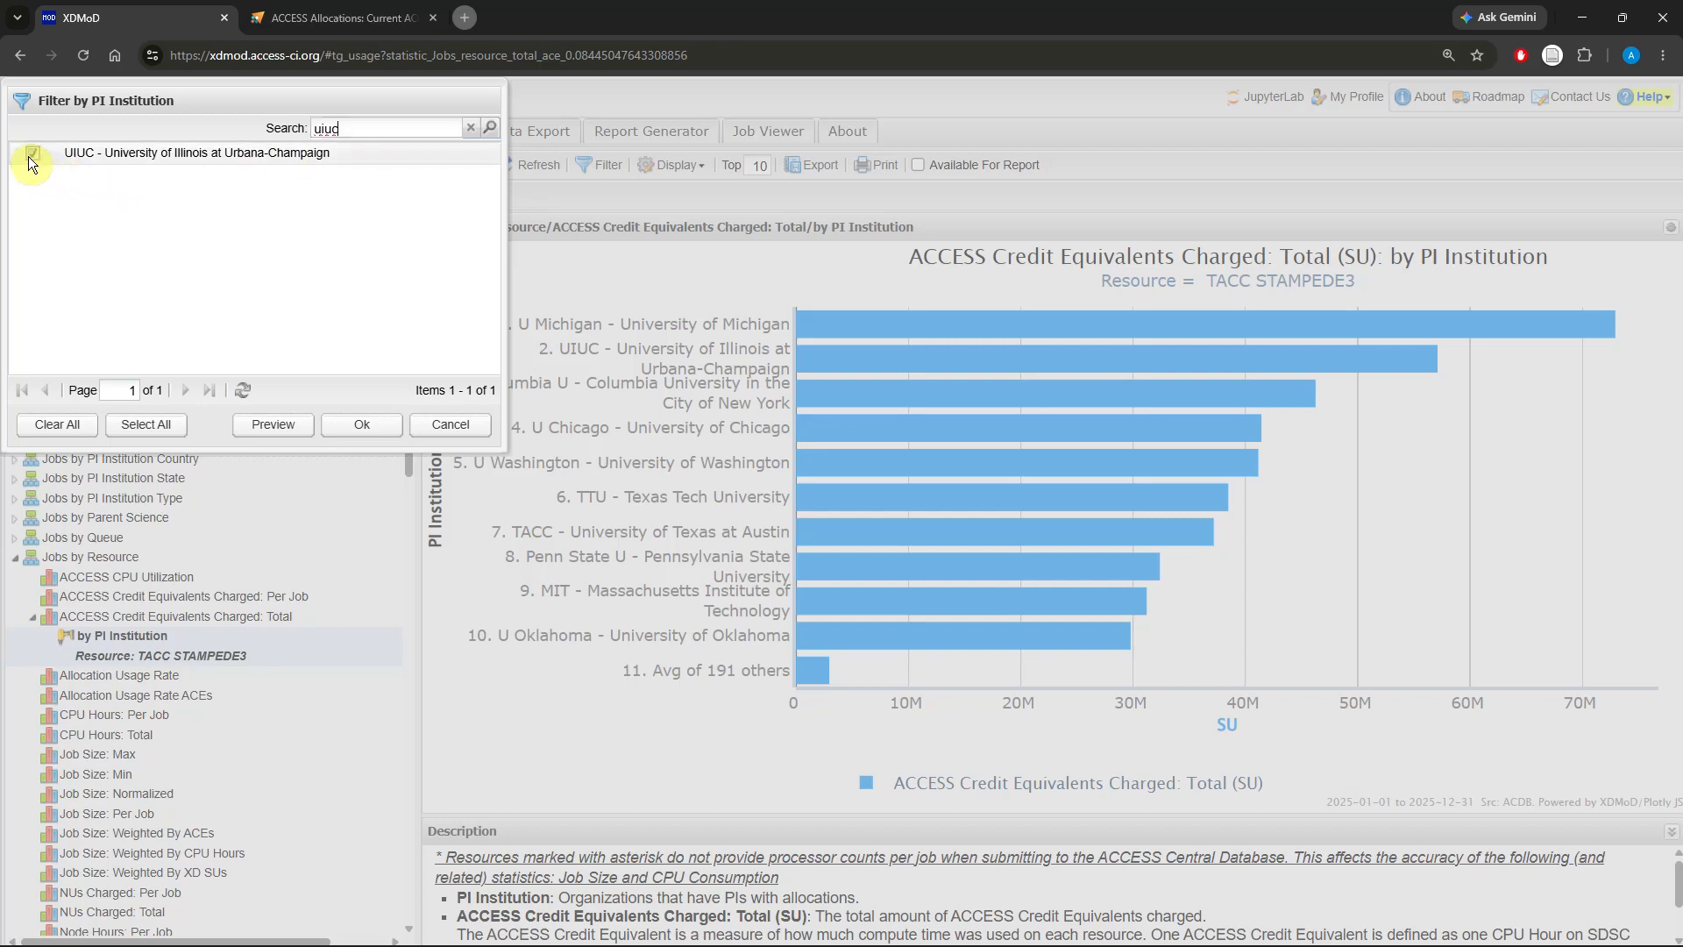
pyautogui.click(355, 423)
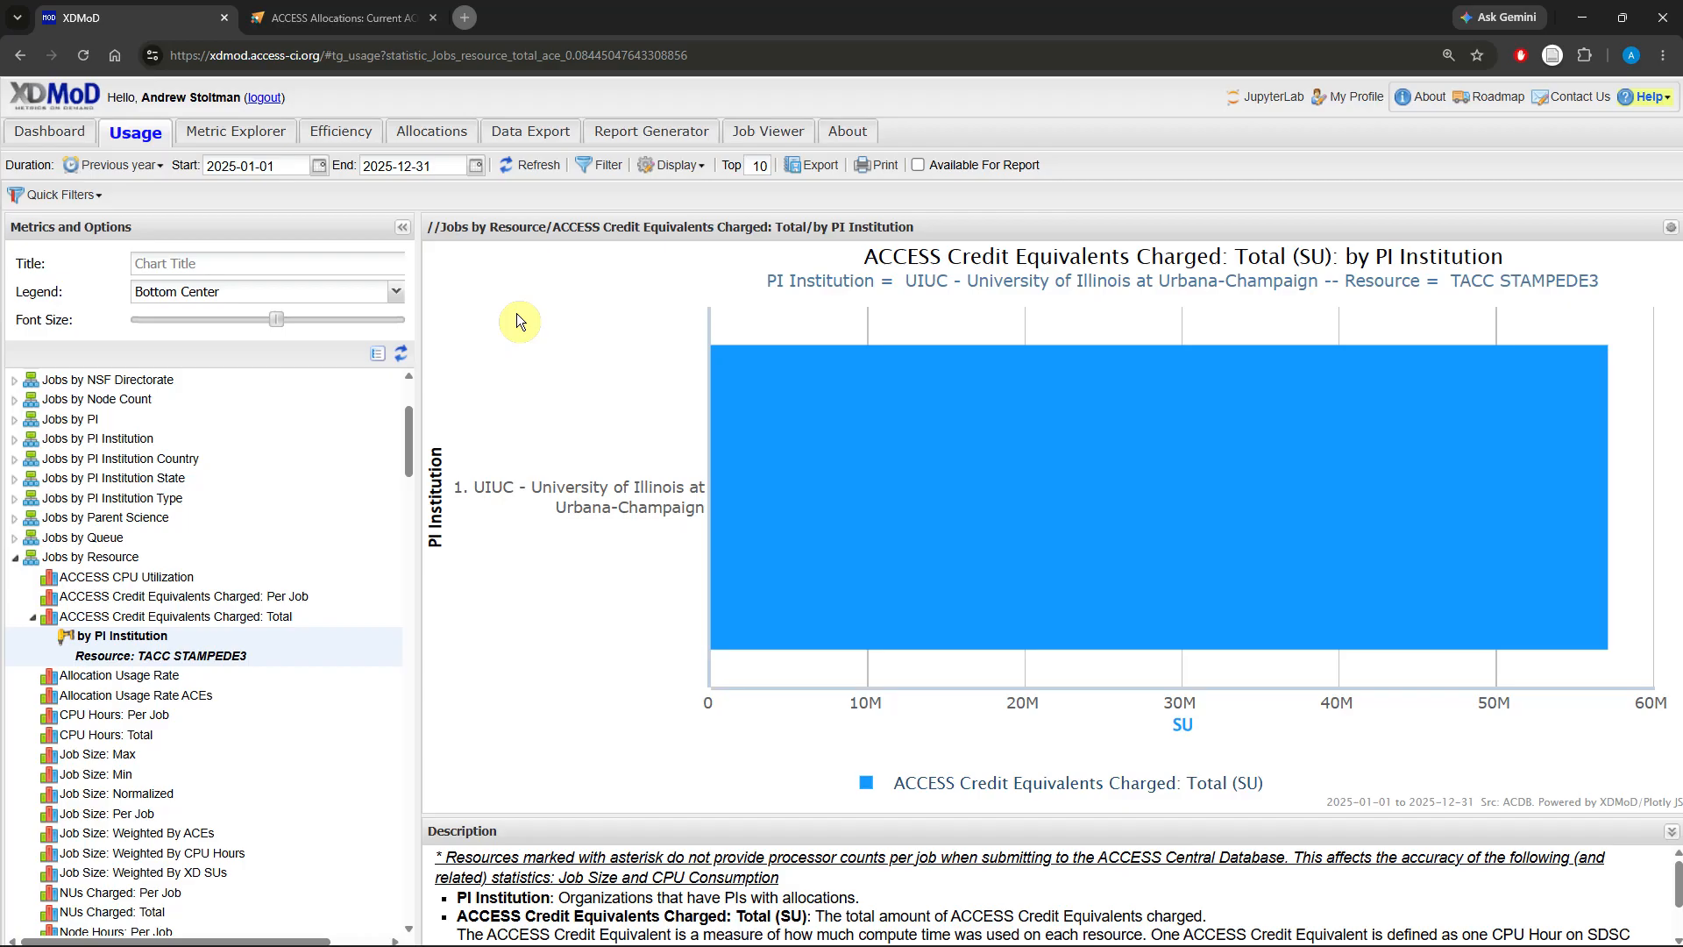
# Step: Drill down the UIUC bar by PI
pyautogui.rightClick(517, 313)
pyautogui.click(519, 277)
pyautogui.moveTo(784, 583)
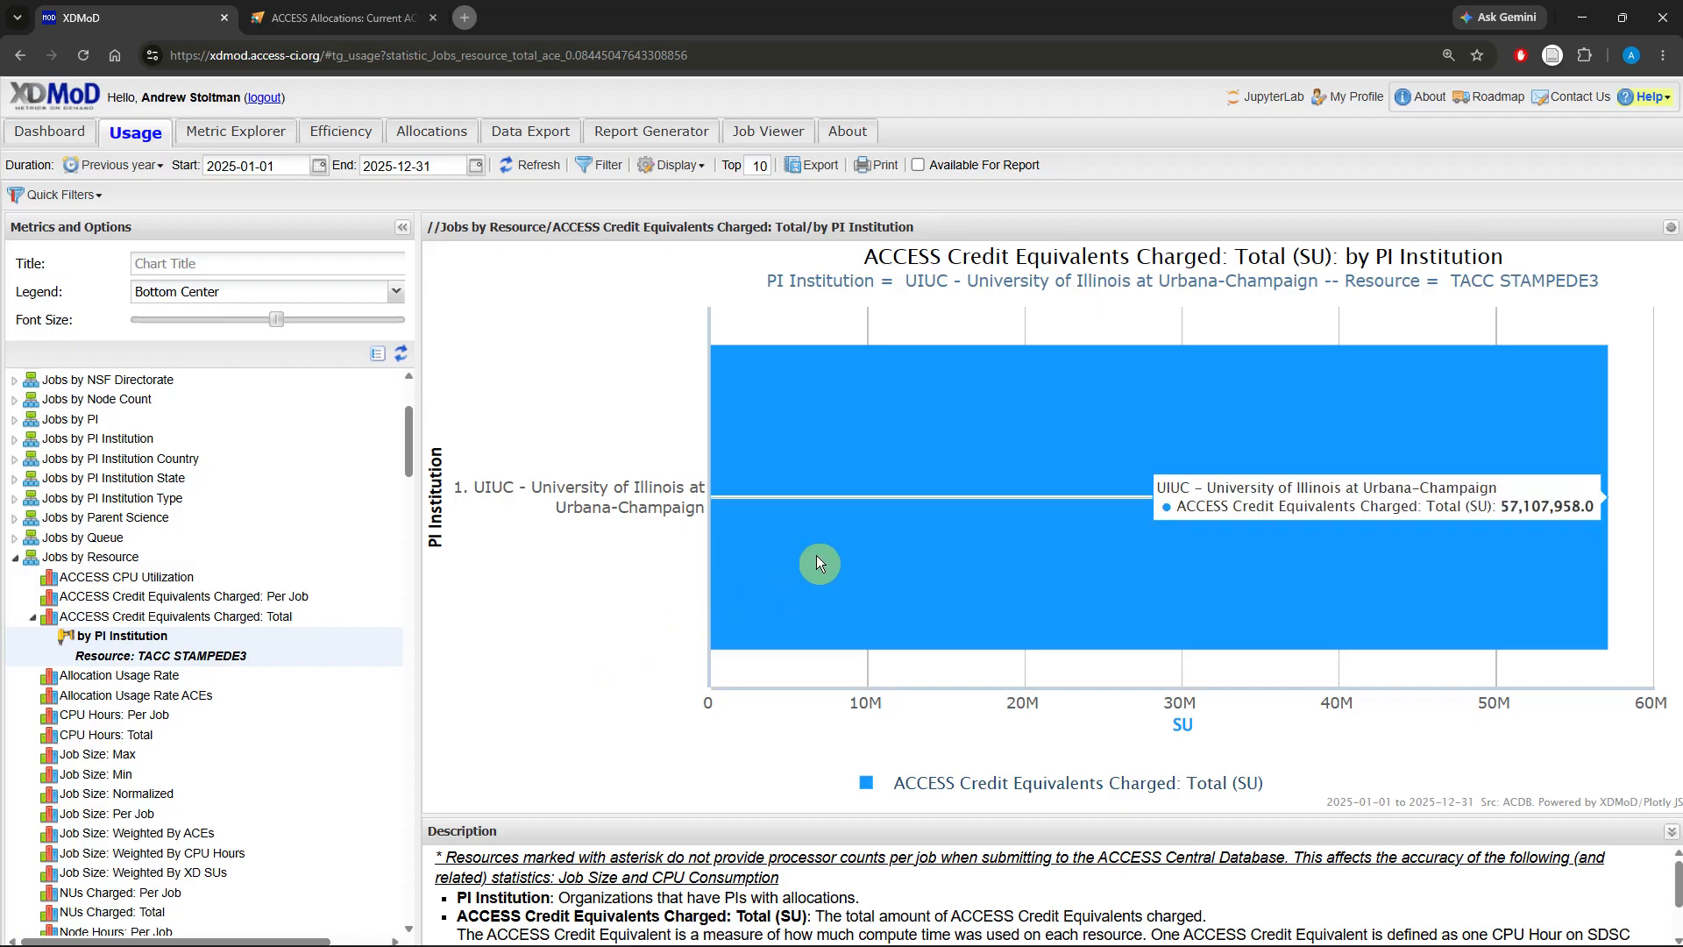
pyautogui.click(816, 561)
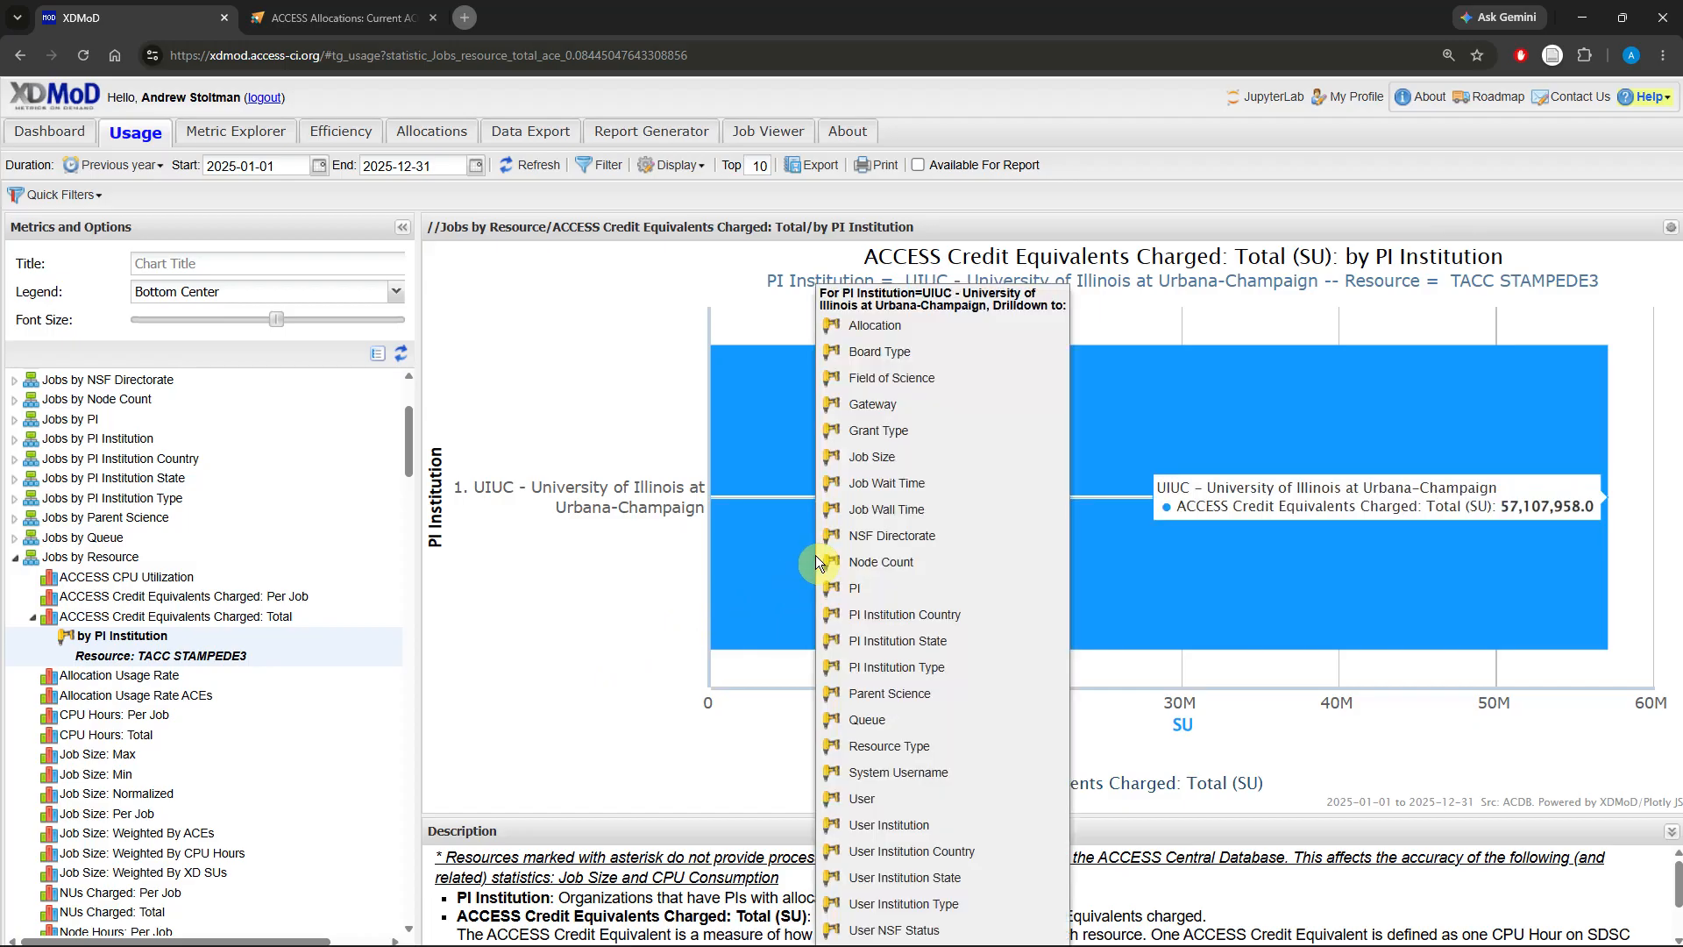
pyautogui.click(873, 592)
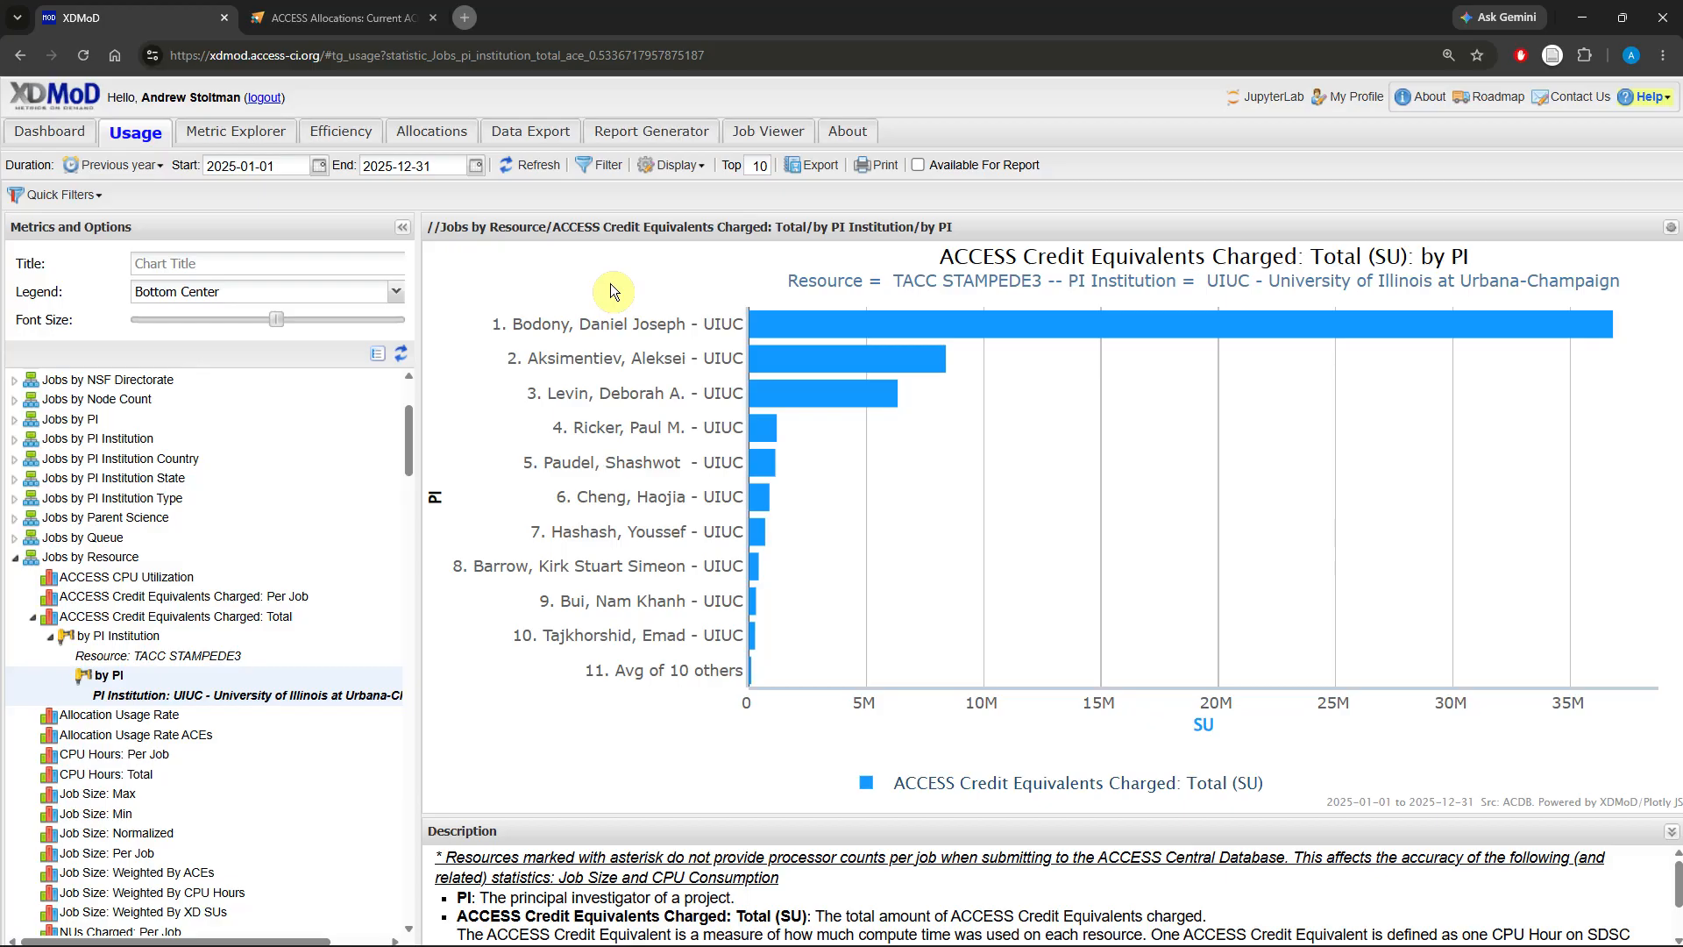
# Step: Switch the chart display to Timeseries
pyautogui.click(670, 165)
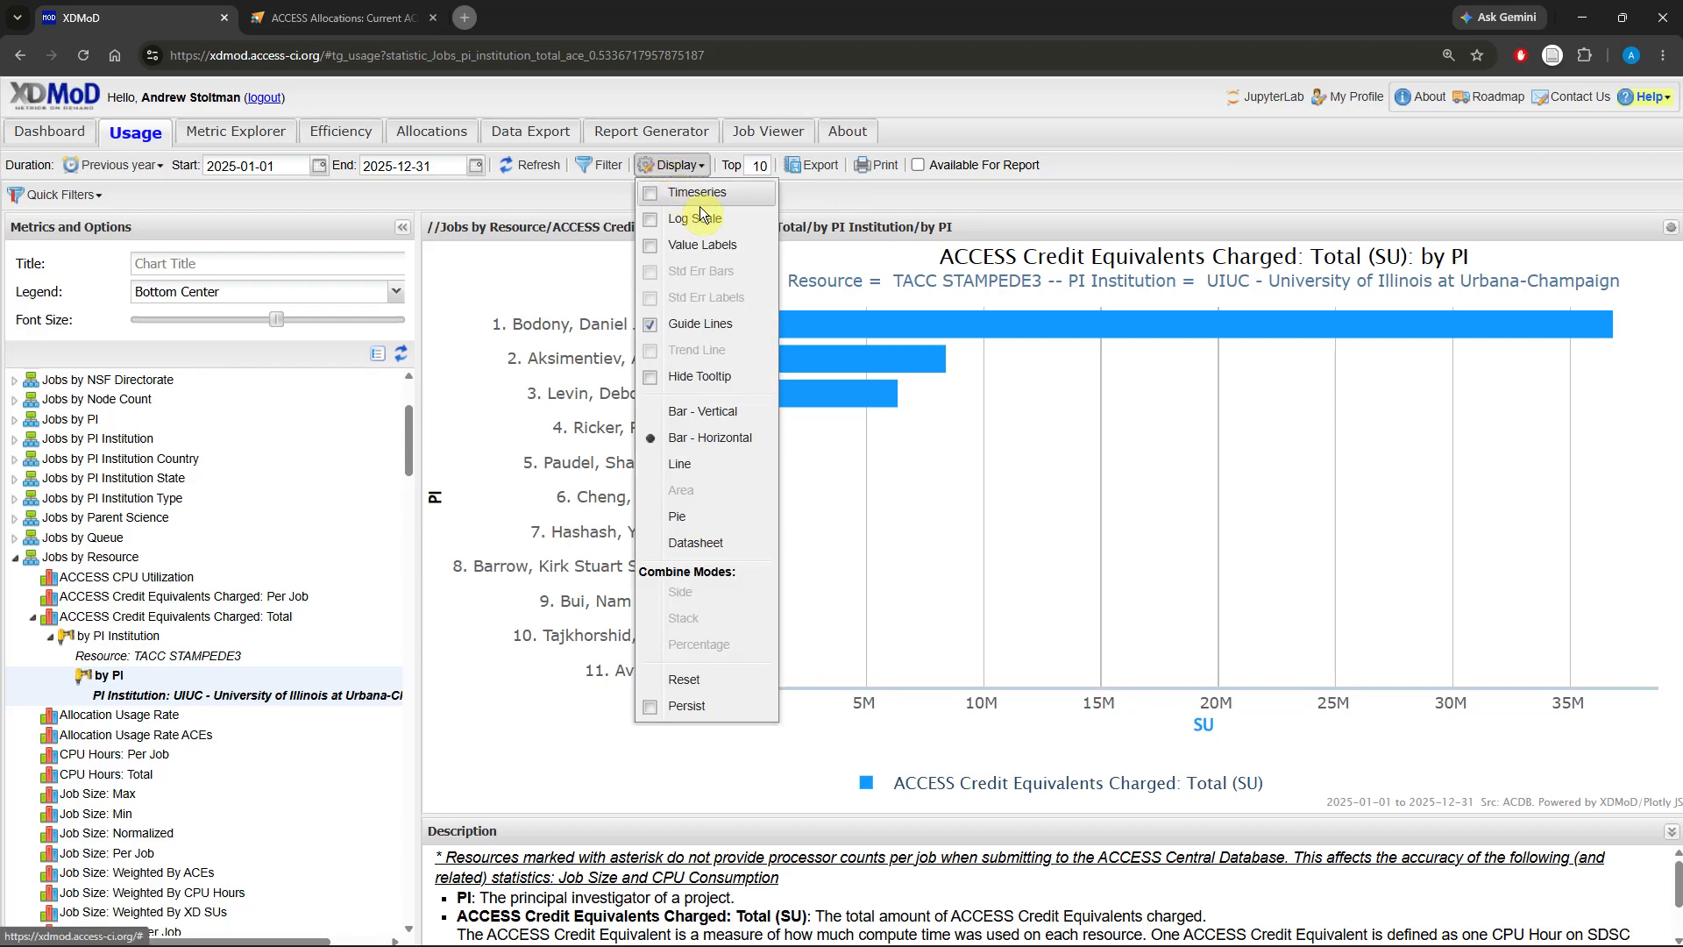
pyautogui.click(703, 193)
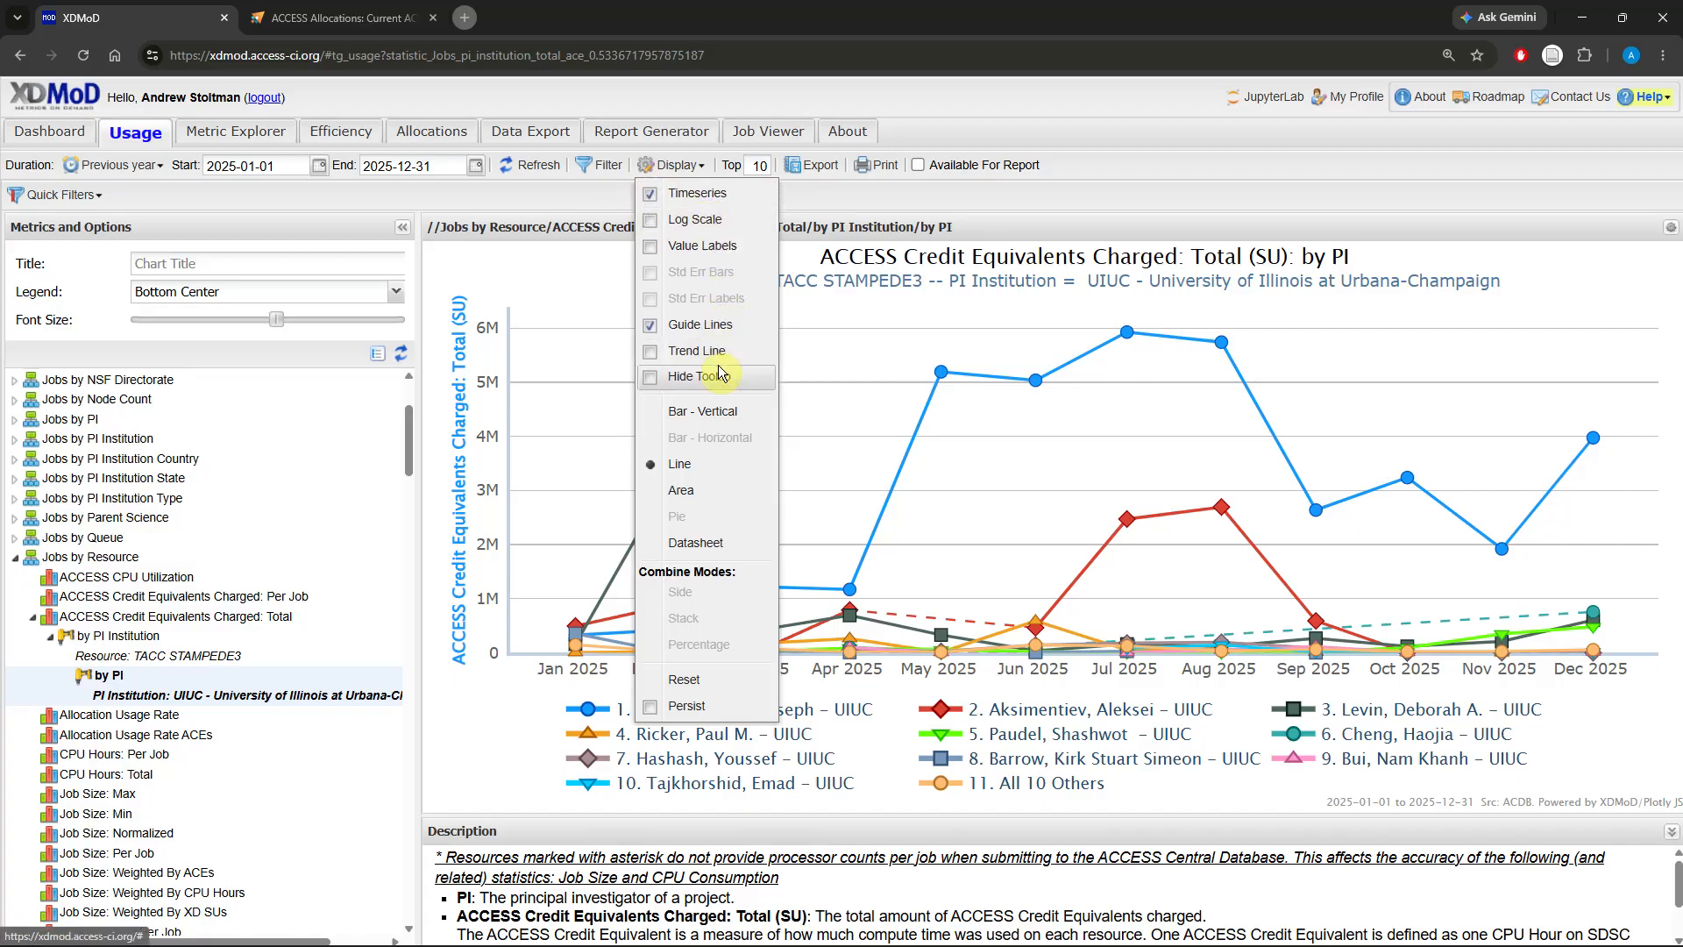
pyautogui.click(829, 193)
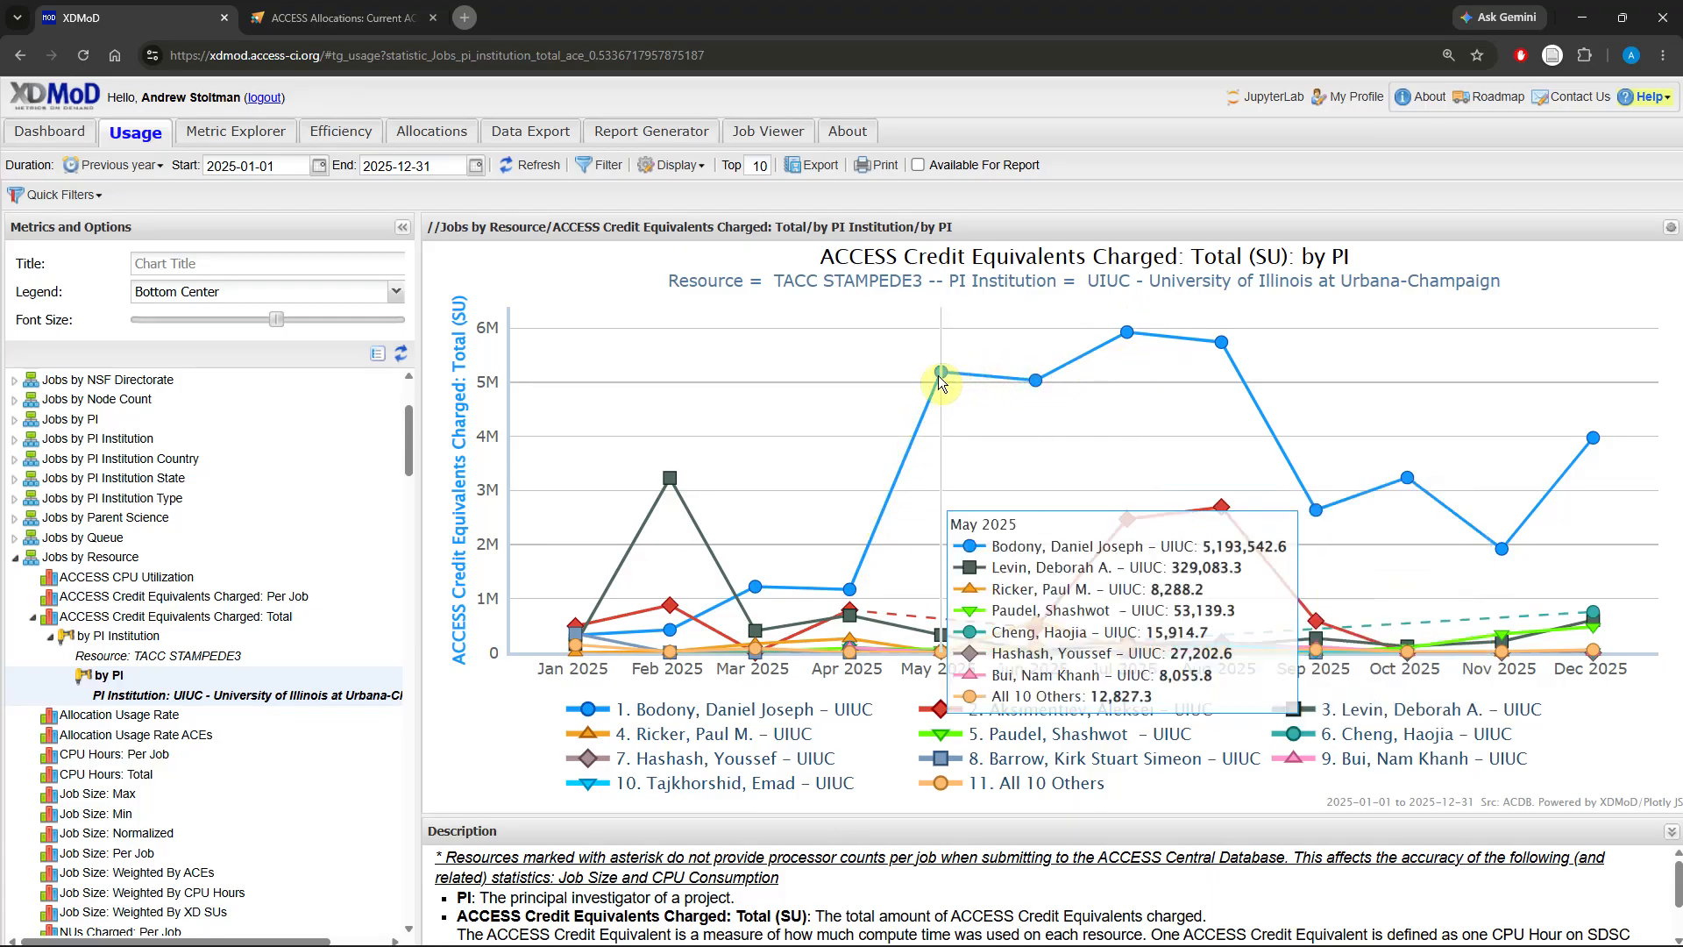
pyautogui.moveTo(1221, 354)
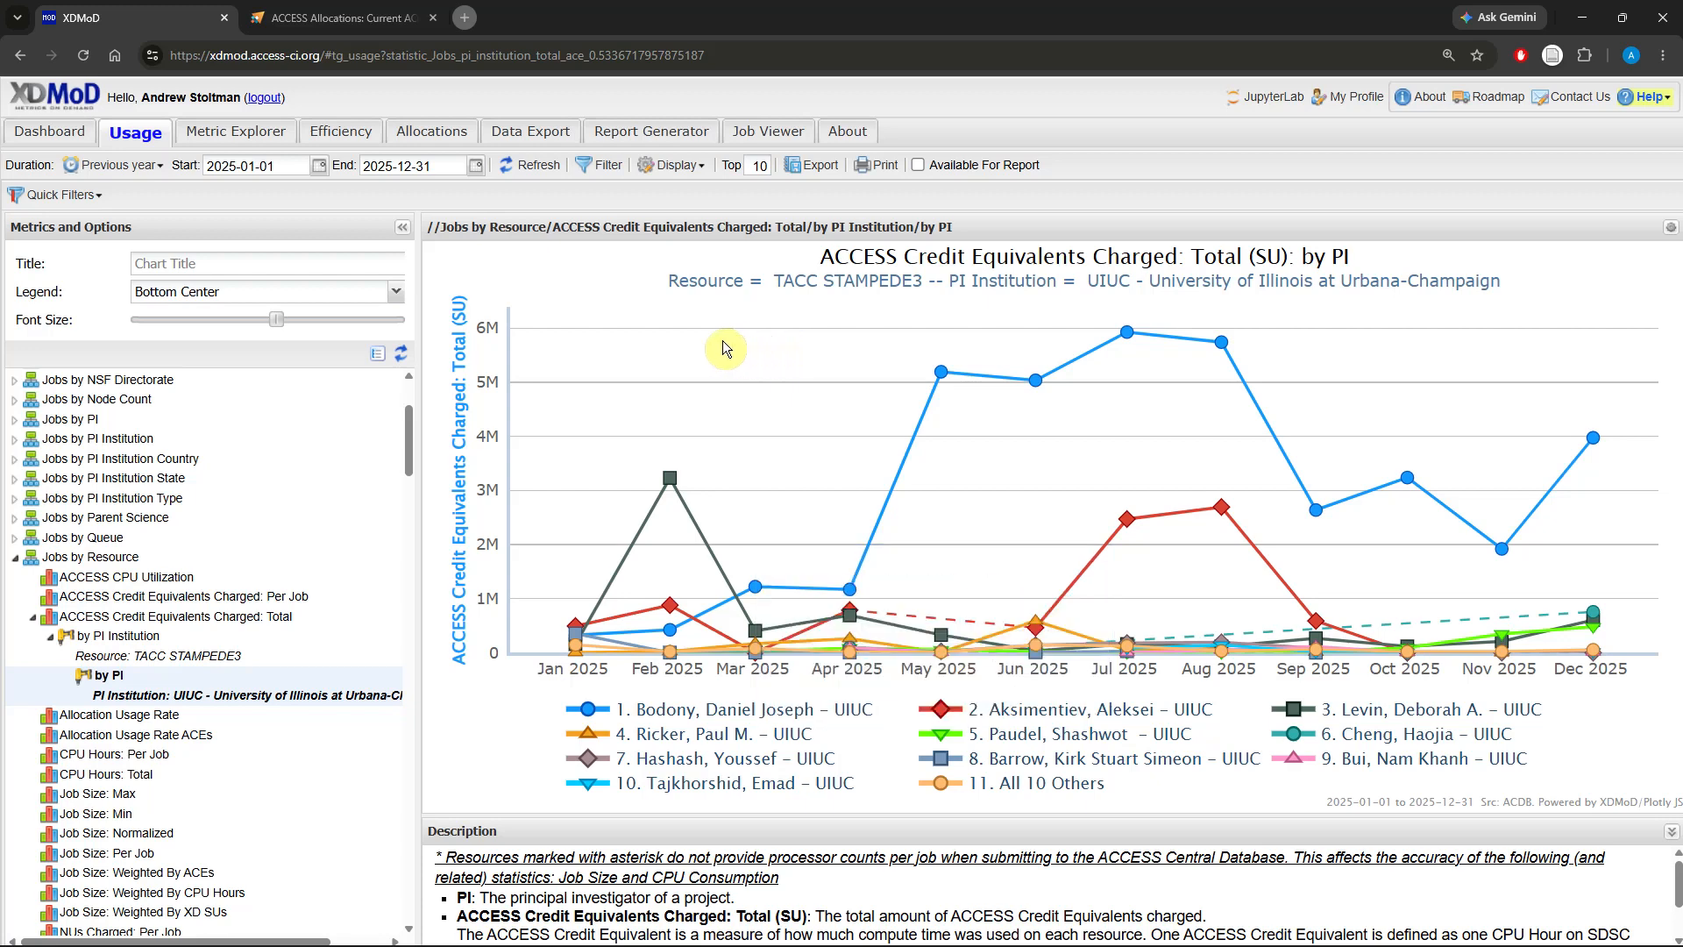
# Step: Set the chart's aggregation unit to Day
pyautogui.click(153, 166)
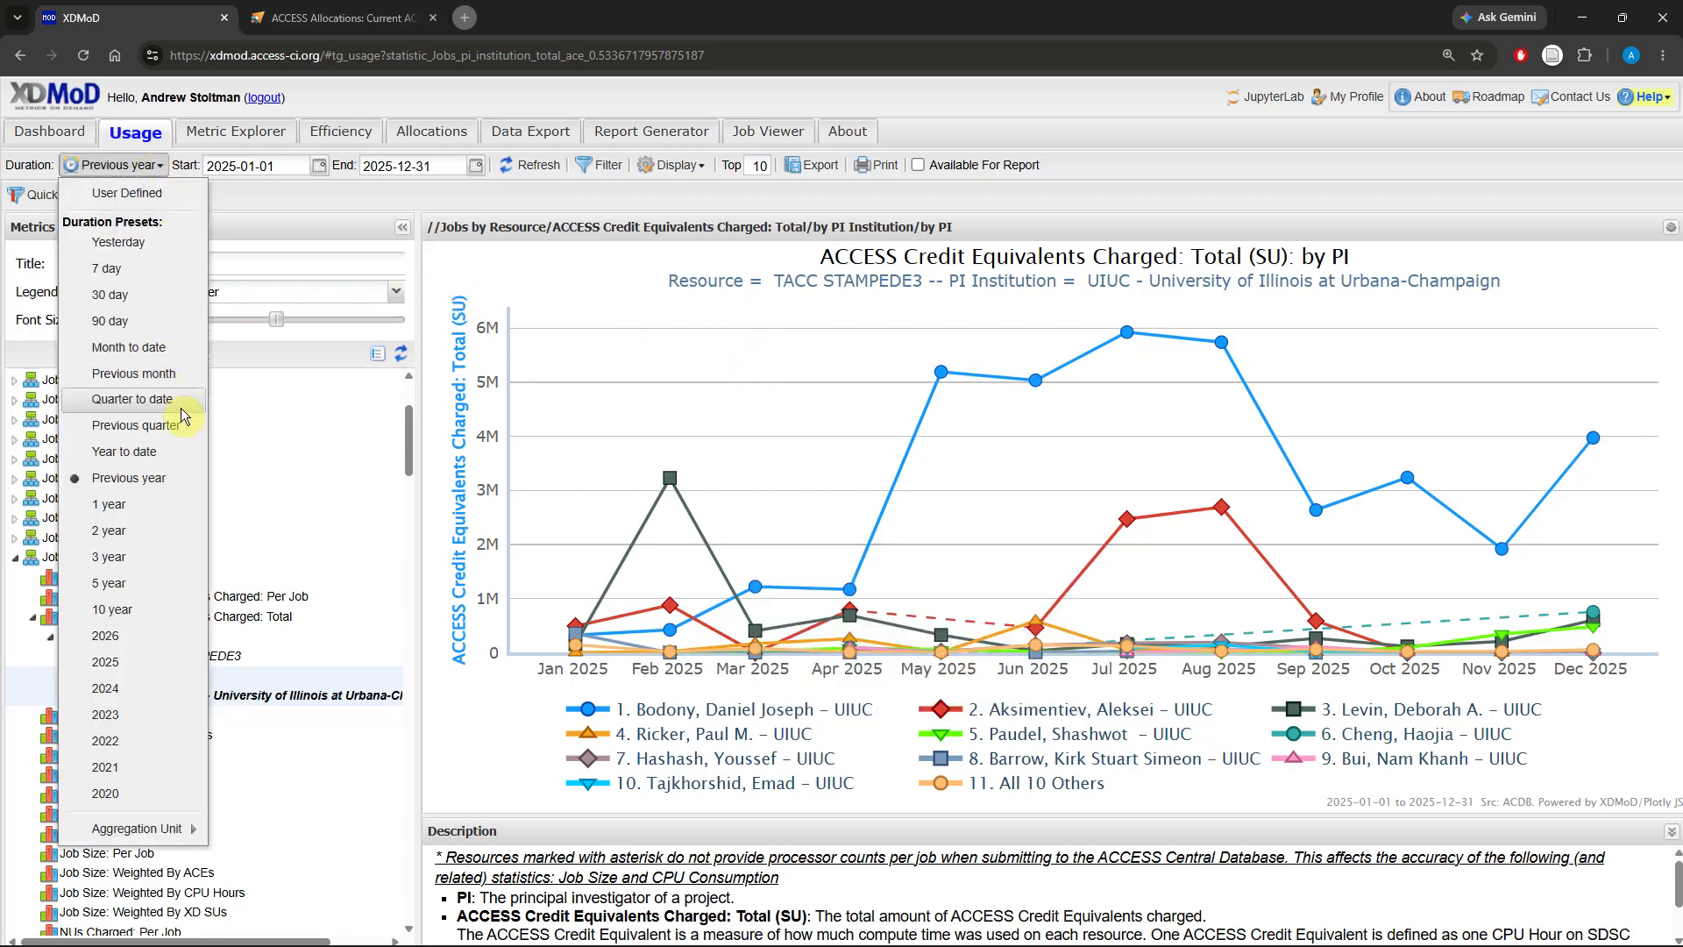
pyautogui.moveTo(178, 837)
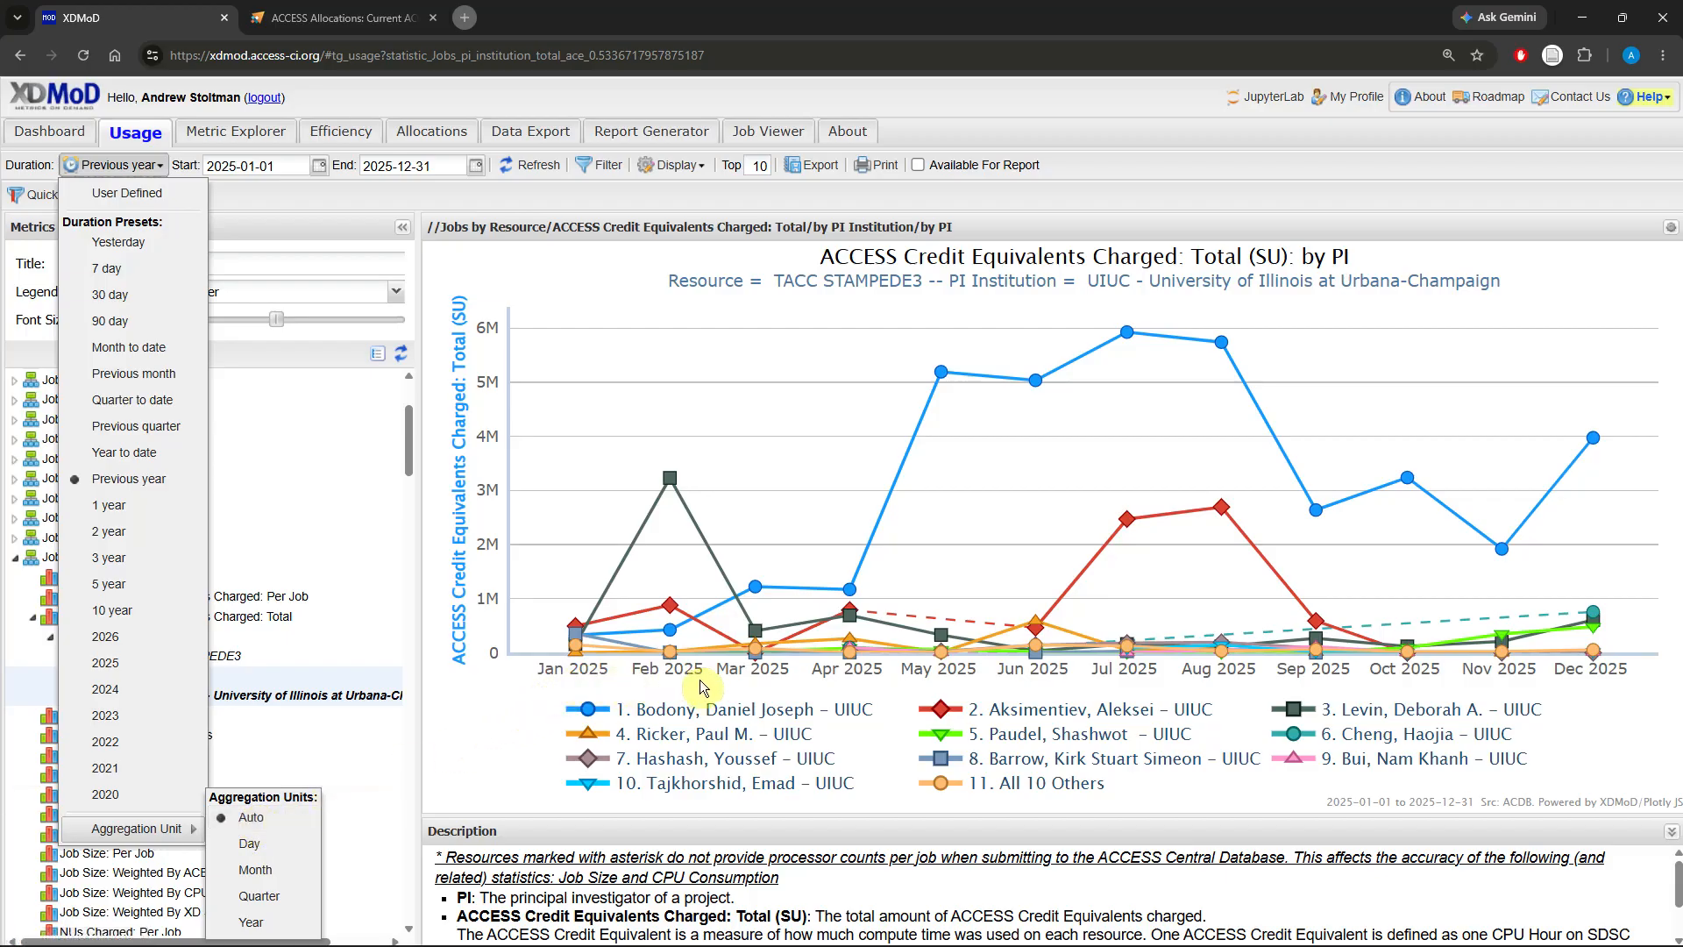
pyautogui.click(286, 844)
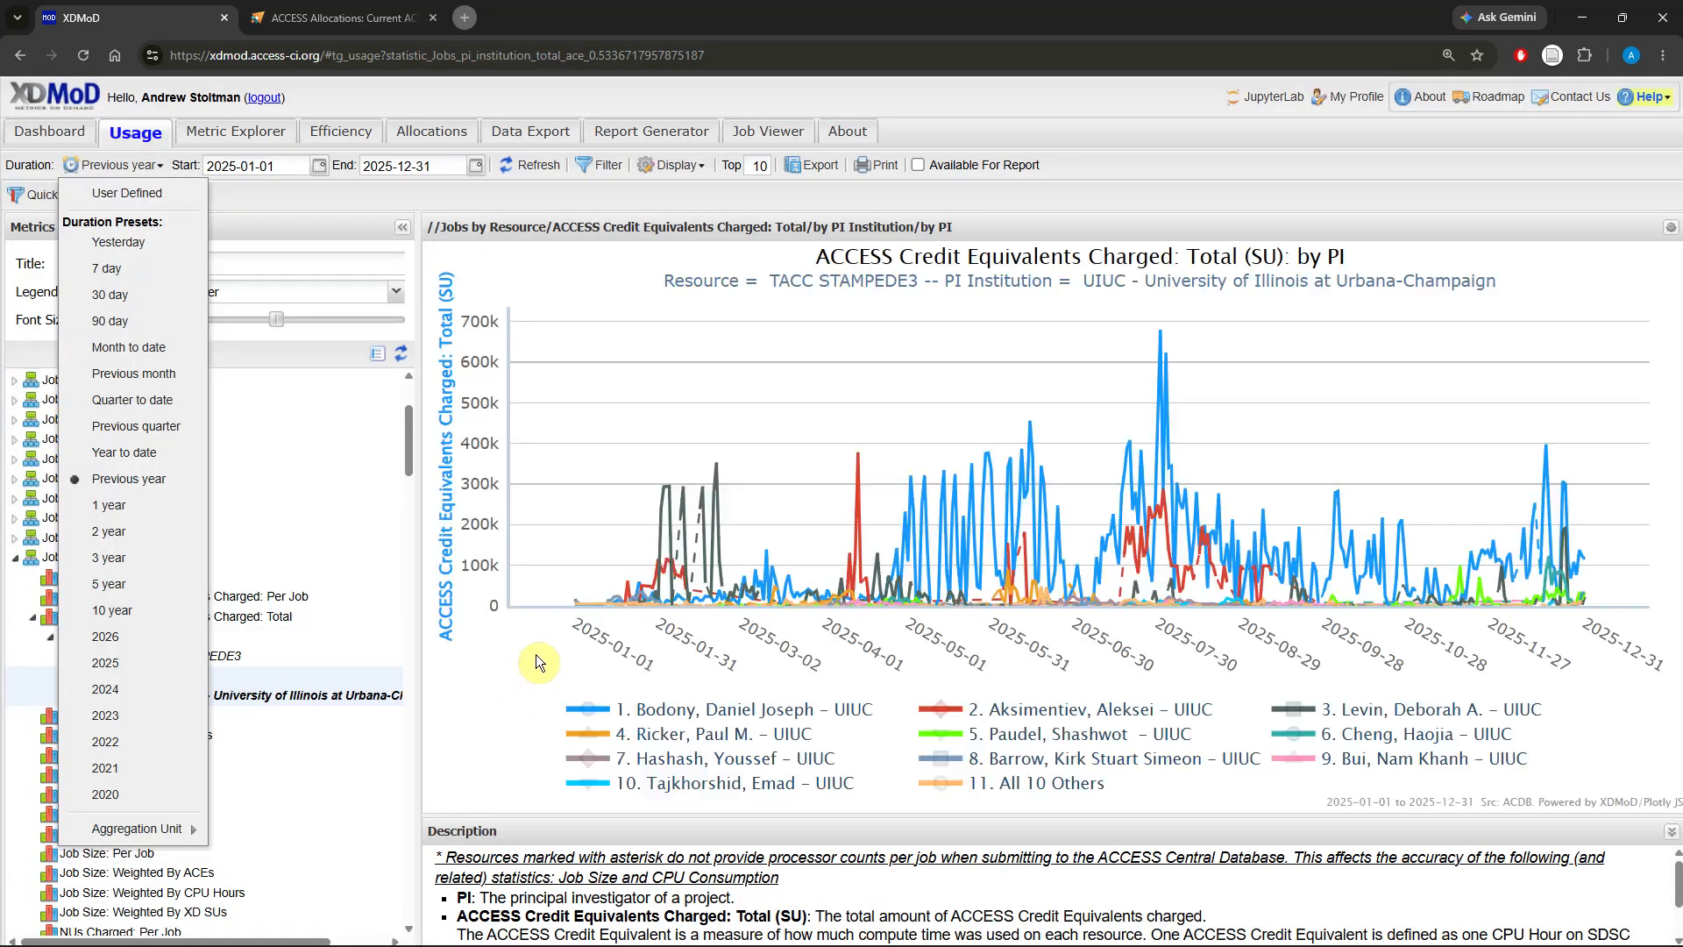
pyautogui.click(536, 662)
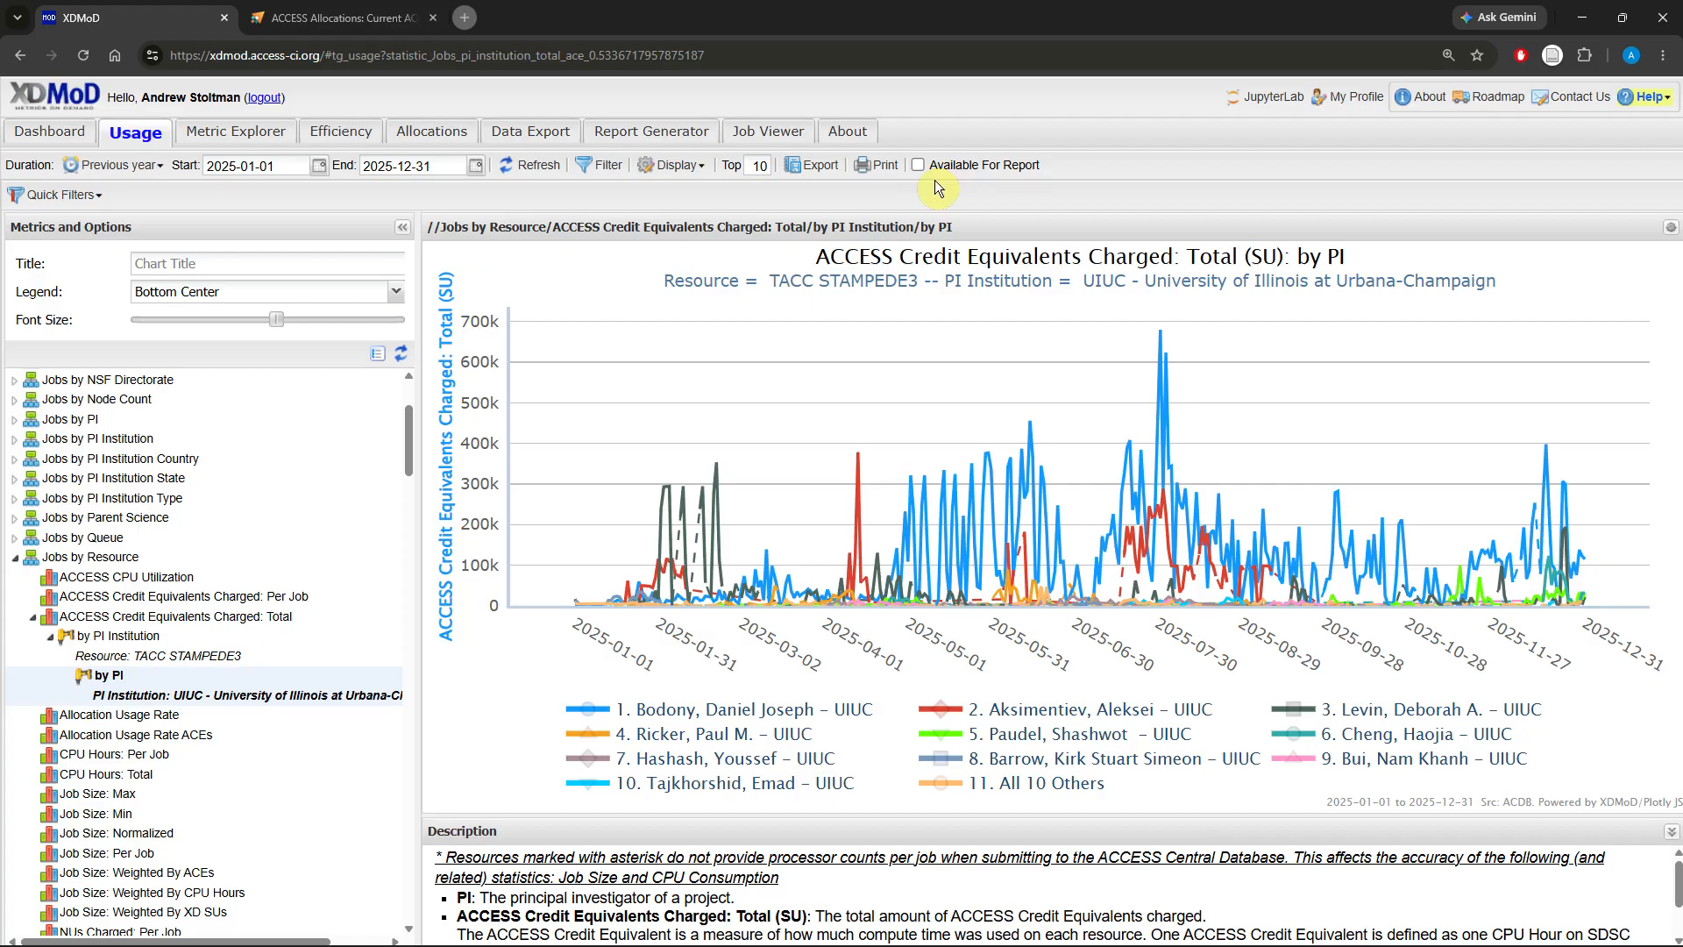
# Step: Export the chart as a PDF - Portable Document Format file
pyautogui.click(814, 166)
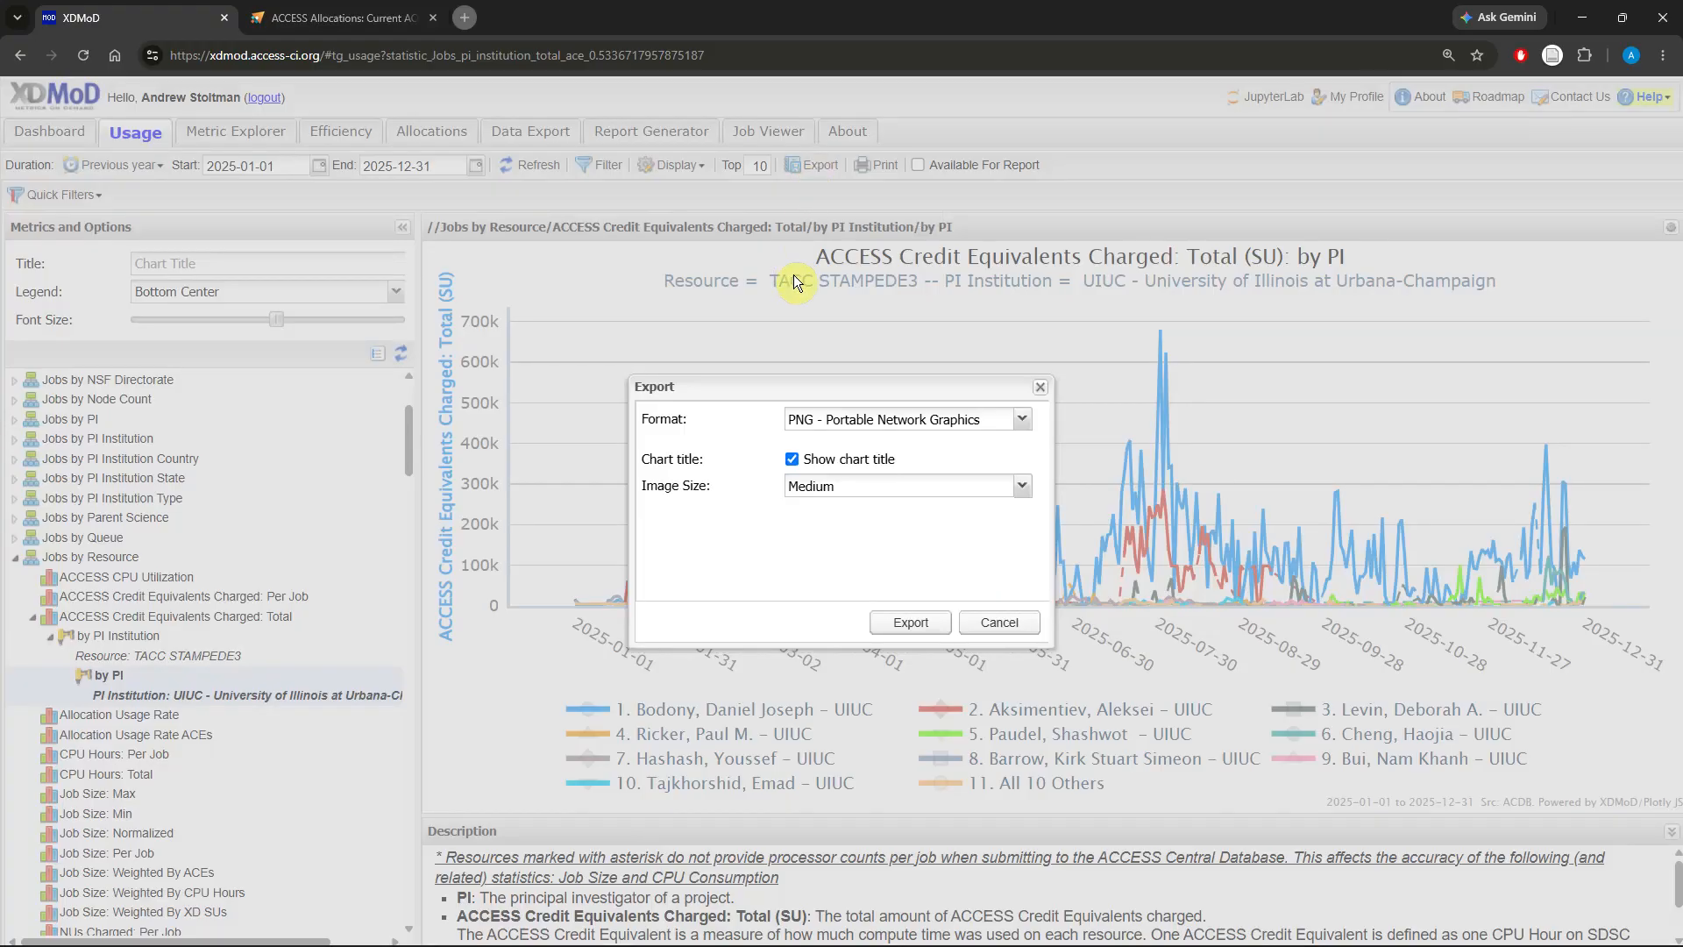
pyautogui.click(1022, 419)
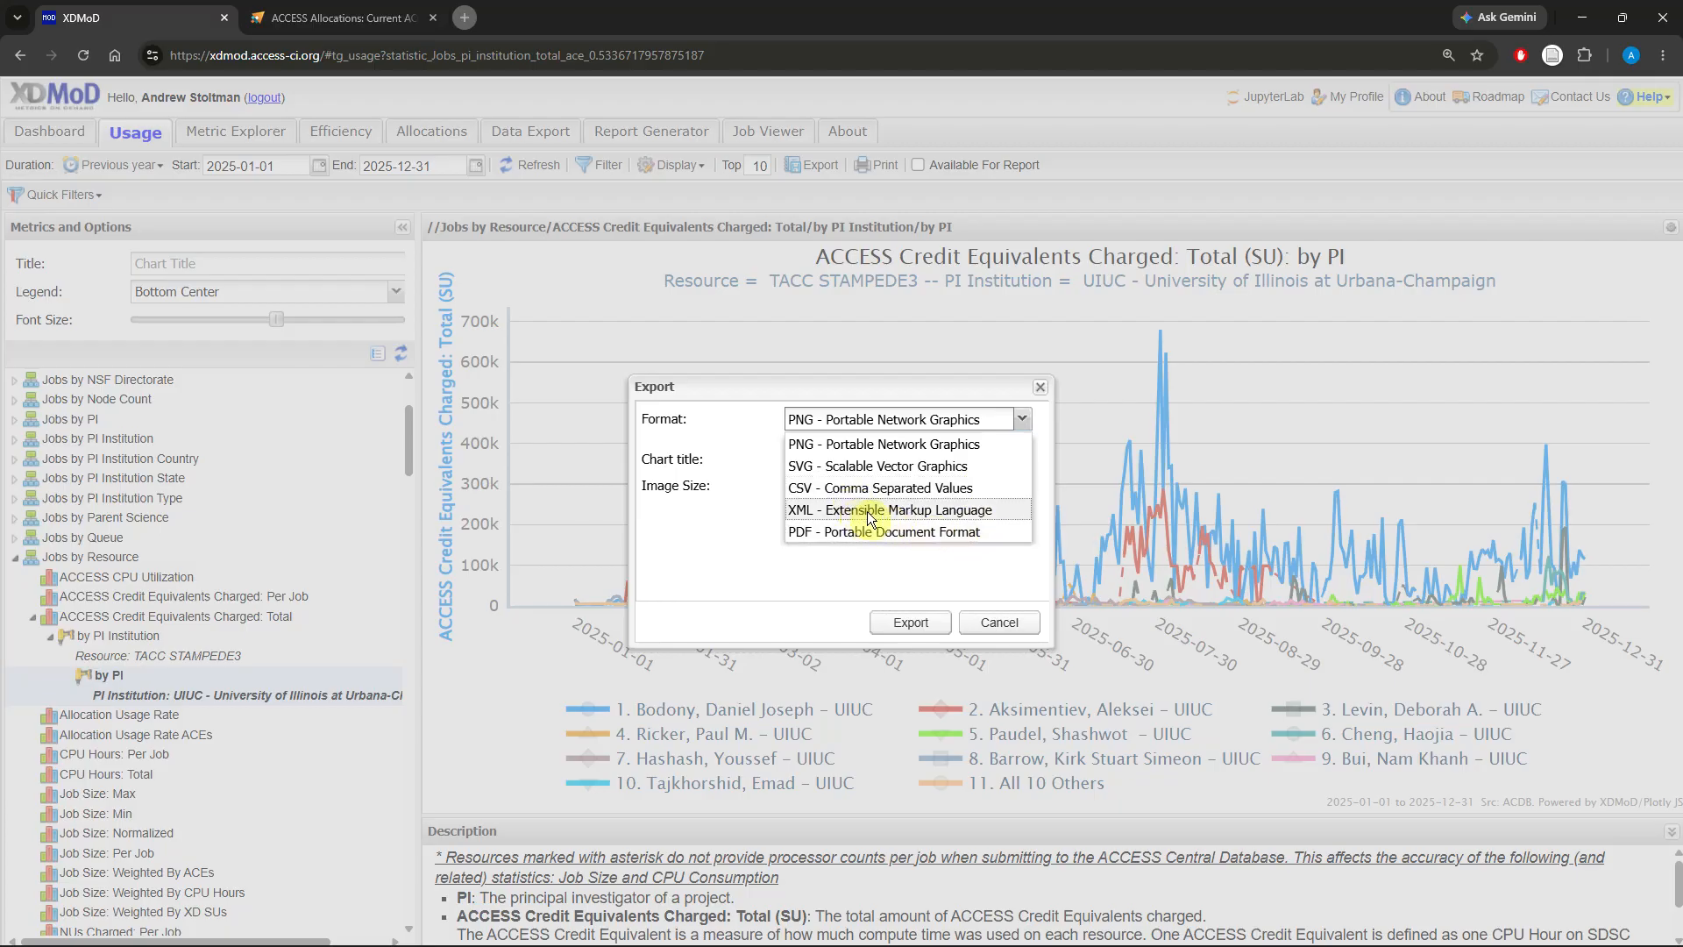
pyautogui.click(887, 531)
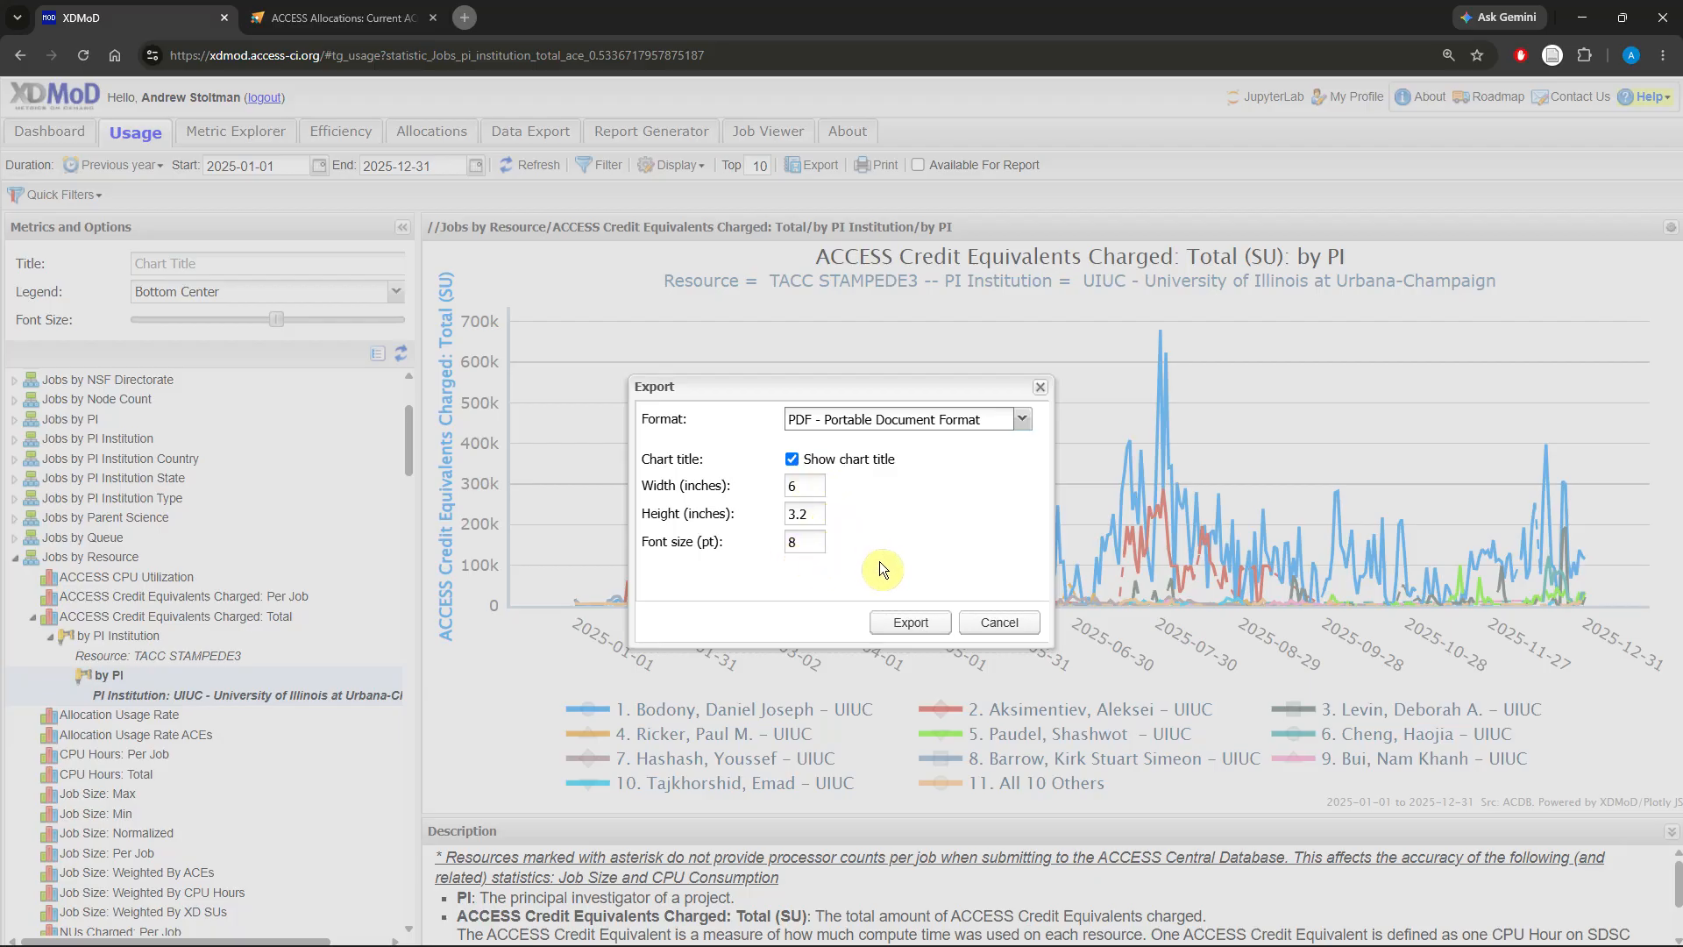
pyautogui.click(911, 621)
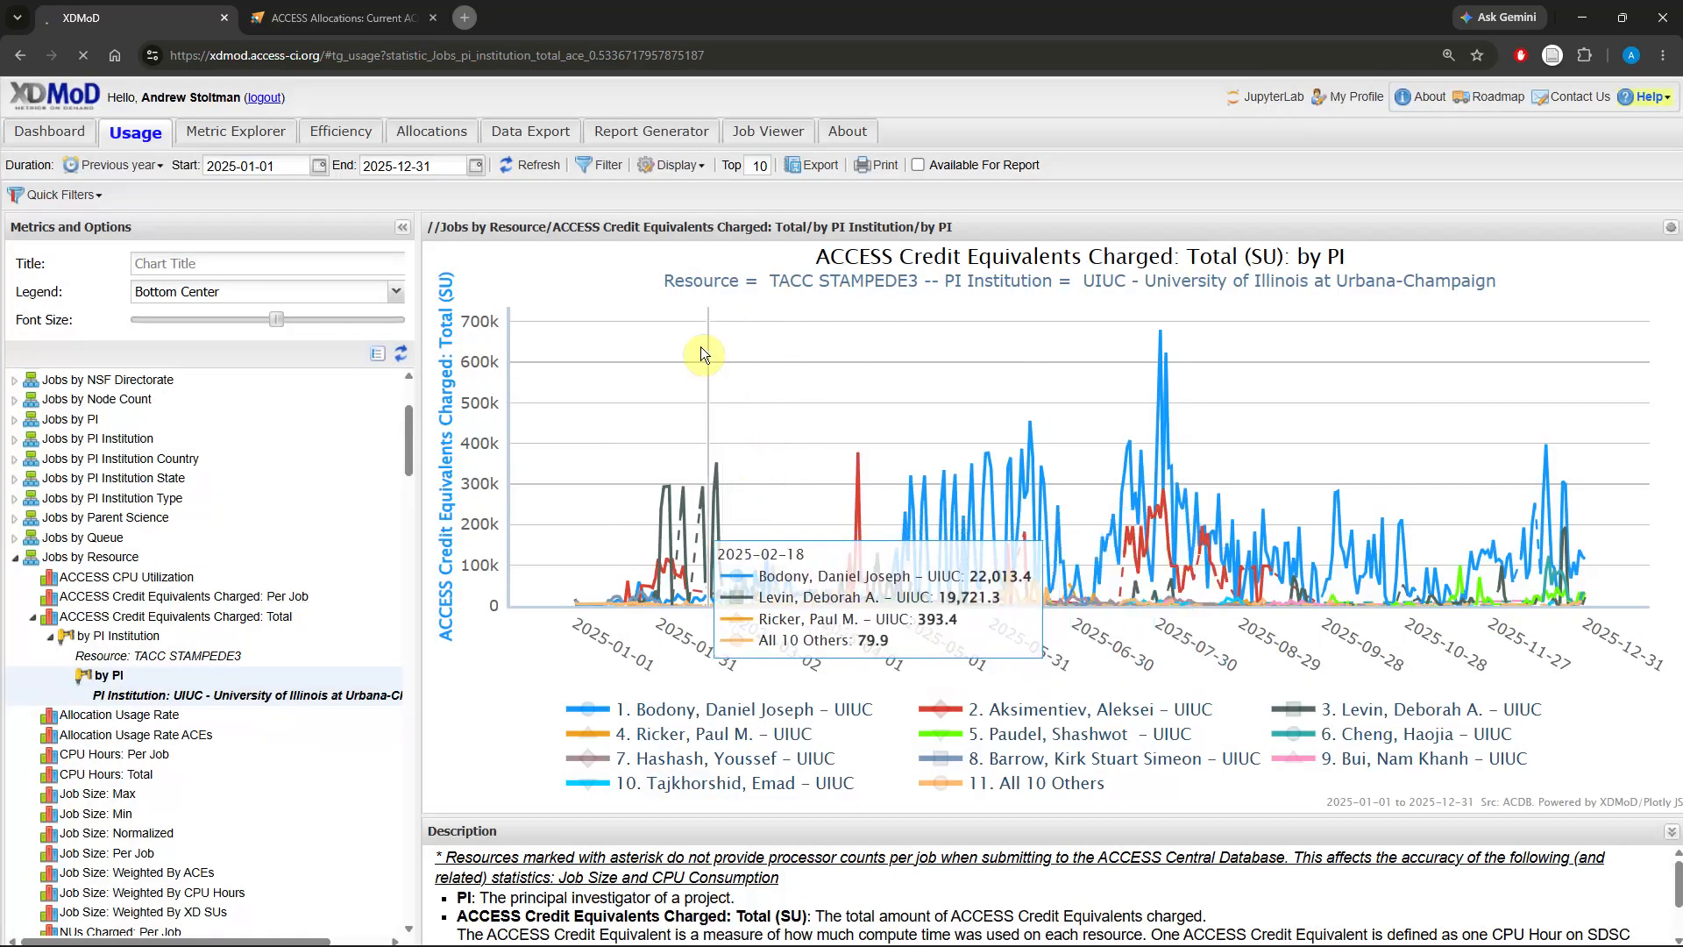